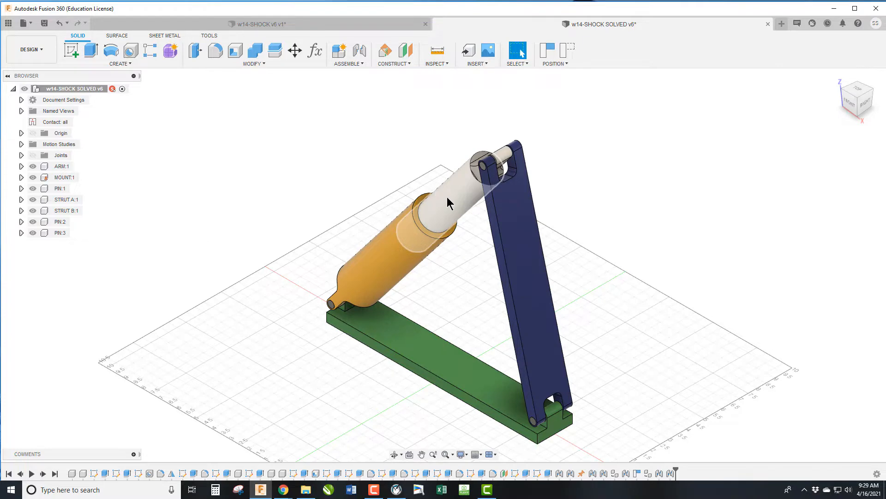
# - Switch from the solved example to the w14-SHOCK v6 design and ground the MOUNT component
pyautogui.click(850, 103)
pyautogui.moveTo(492, 145); pyautogui.dragTo(441, 168)
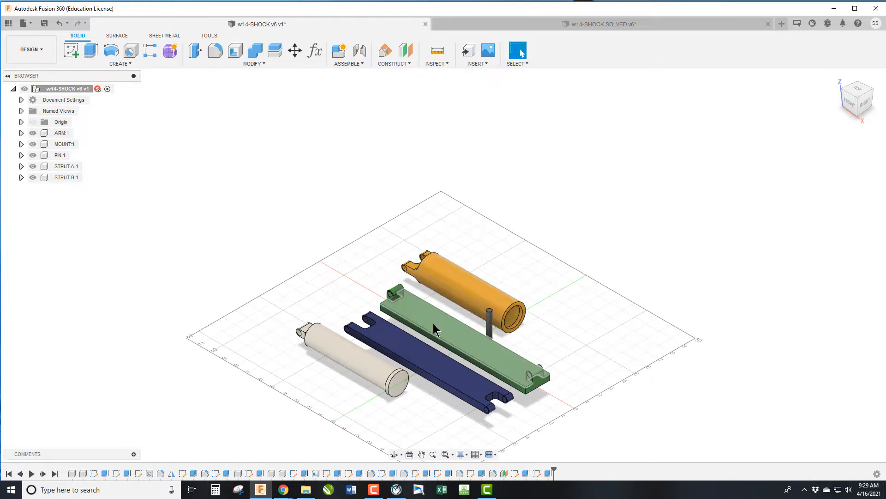
pyautogui.click(70, 144)
pyautogui.rightClick(69, 144)
pyautogui.click(95, 172)
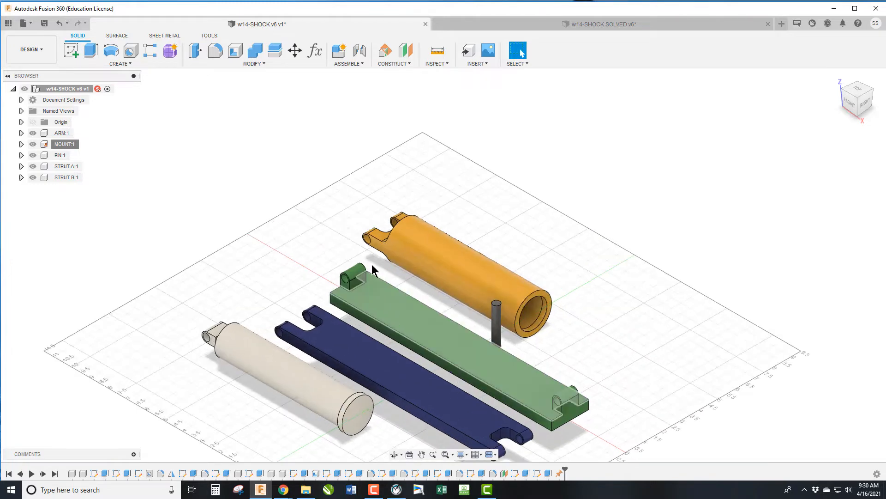
# - Measure the width of the green mount's pin lug along its straight edge
pyautogui.scroll(5, 376, 221)
pyautogui.scroll(-3, 385, 249)
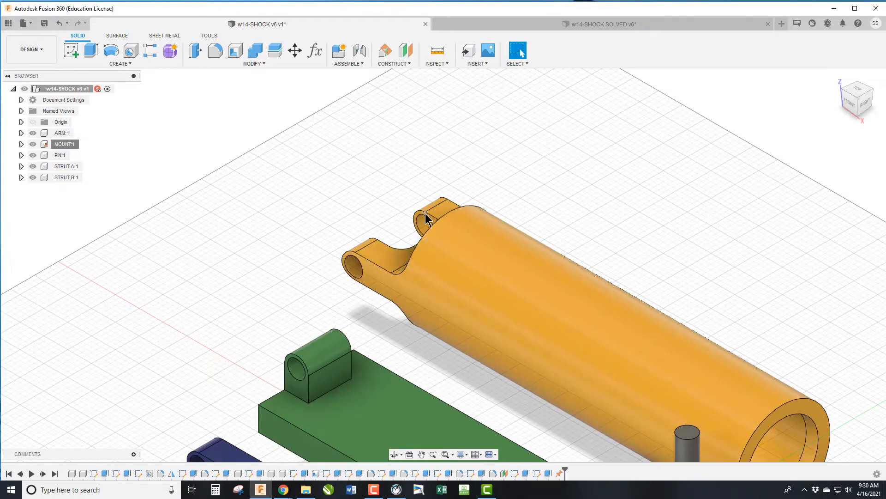
pyautogui.scroll(3, 372, 238)
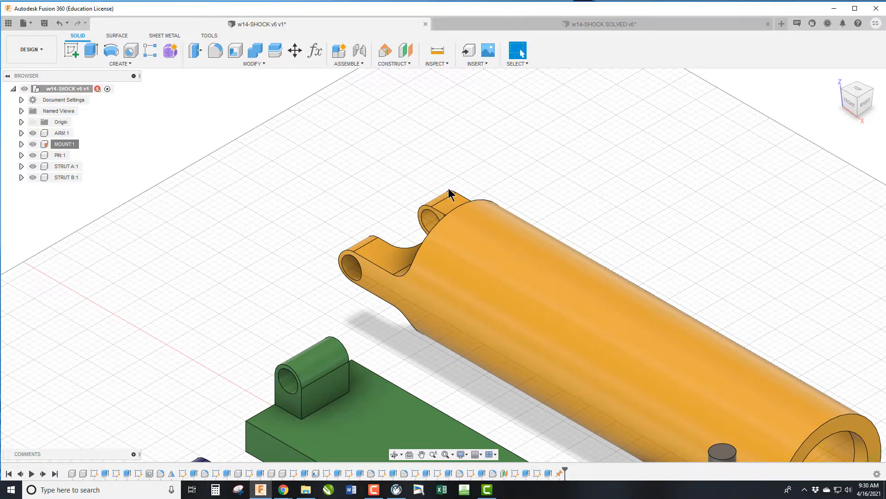
pyautogui.scroll(-3, 414, 186)
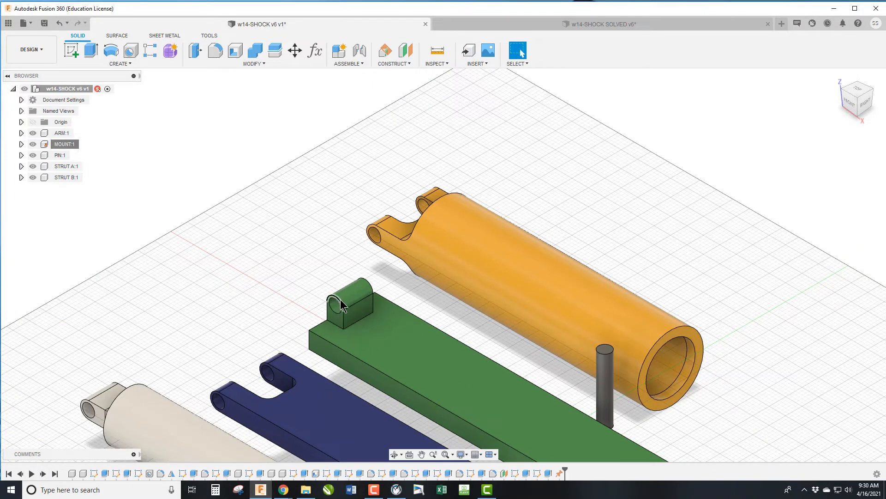
pyautogui.scroll(-2, 273, 243)
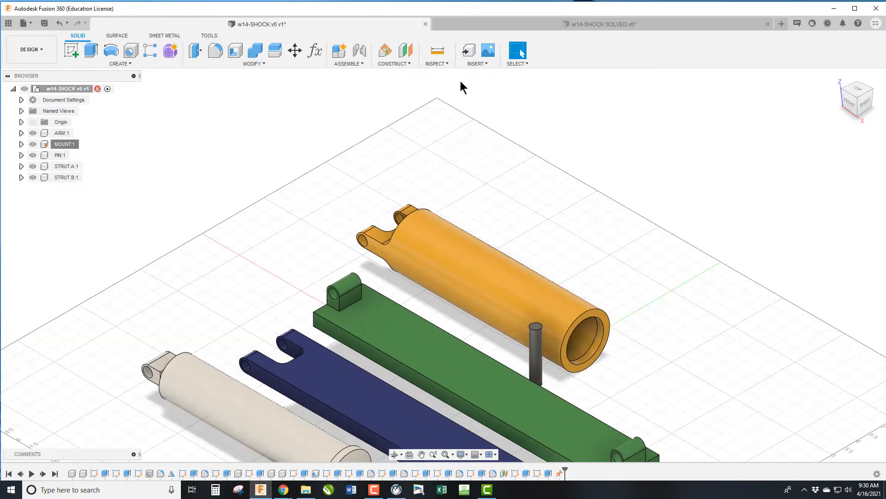
pyautogui.click(437, 51)
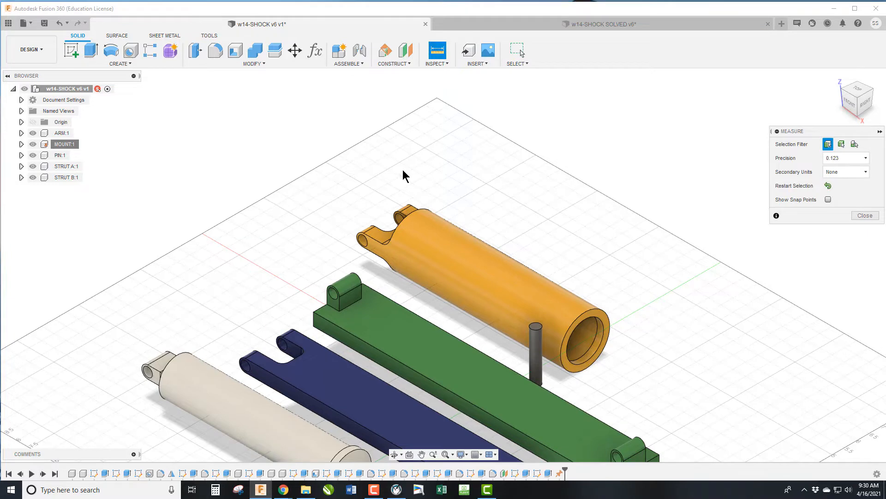
pyautogui.click(353, 293)
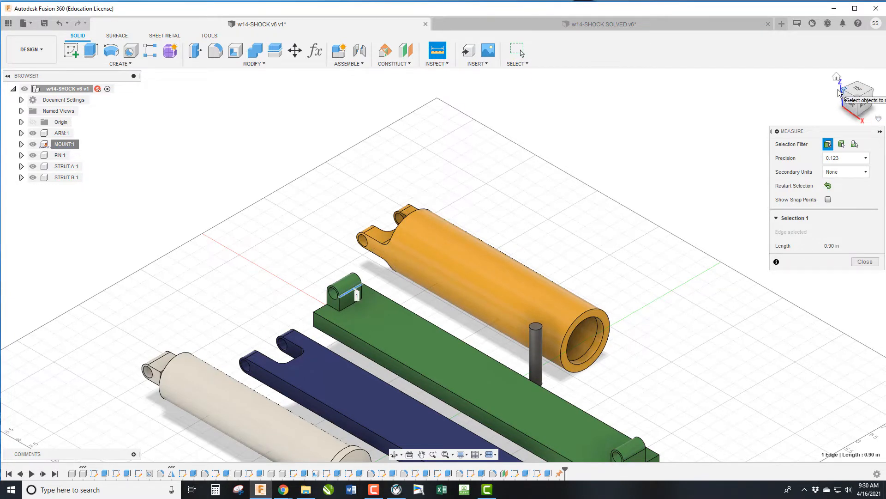
# - Measure the gap between the inner faces of the orange strut's fork
pyautogui.moveTo(838, 92); pyautogui.dragTo(328, 172)
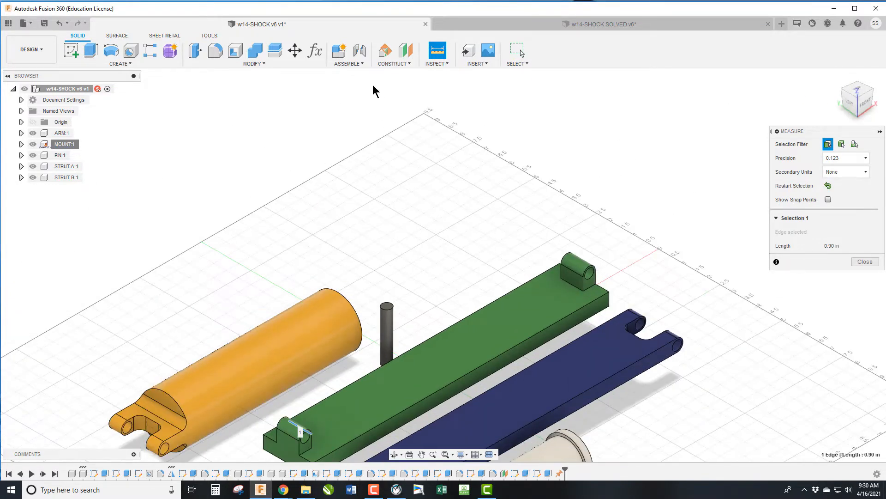
pyautogui.click(437, 51)
pyautogui.scroll(-3, 469, 99)
pyautogui.scroll(5, 274, 289)
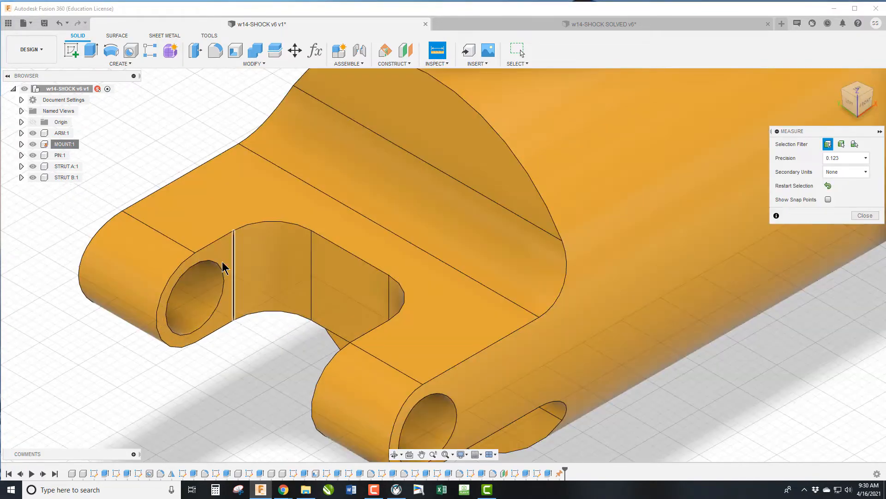
pyautogui.click(217, 257)
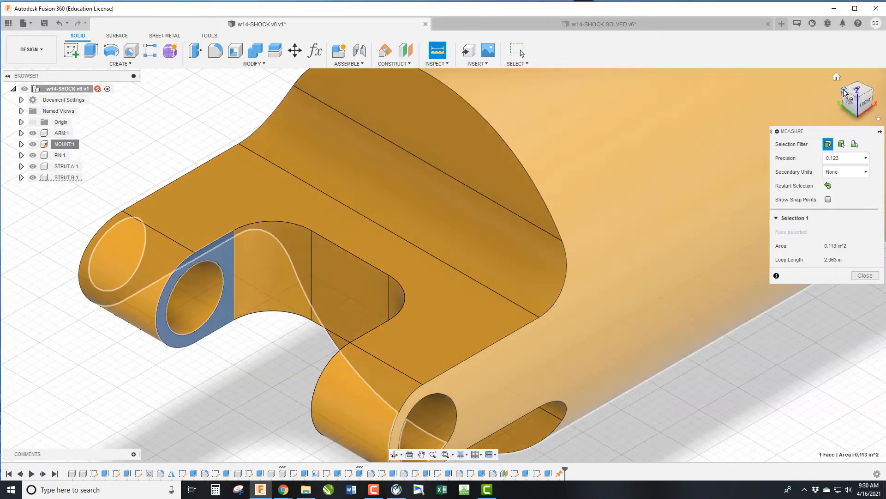
pyautogui.moveTo(843, 89); pyautogui.dragTo(399, 230)
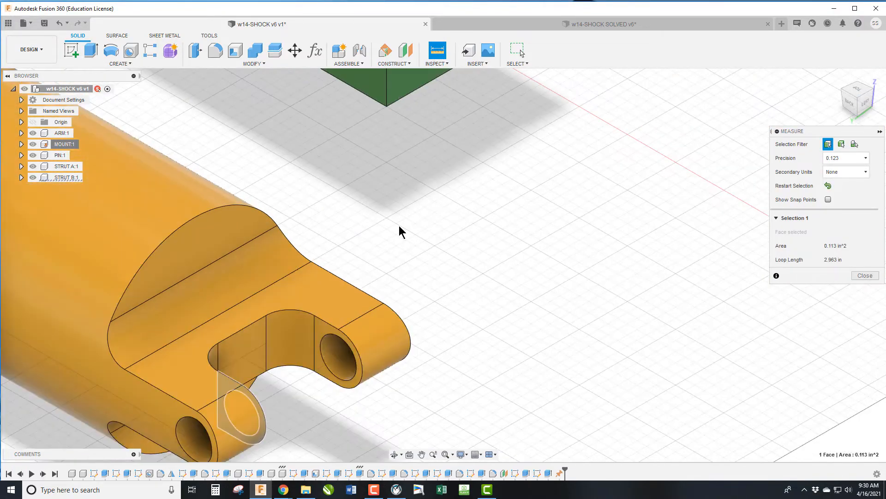
pyautogui.click(328, 332)
pyautogui.scroll(-3, 532, 260)
pyautogui.click(867, 382)
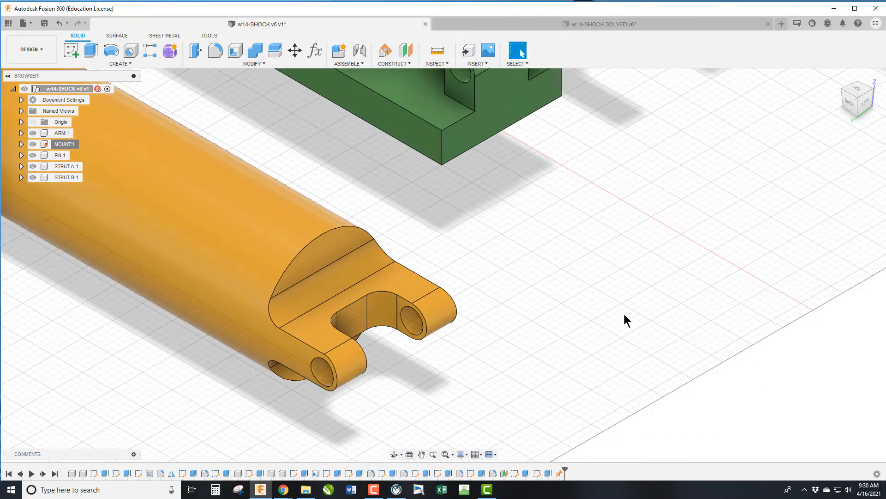
# - Measure the gap between the inner faces of the blue arm's fork with the deeper slot
pyautogui.scroll(-5, 625, 319)
pyautogui.scroll(3, 611, 218)
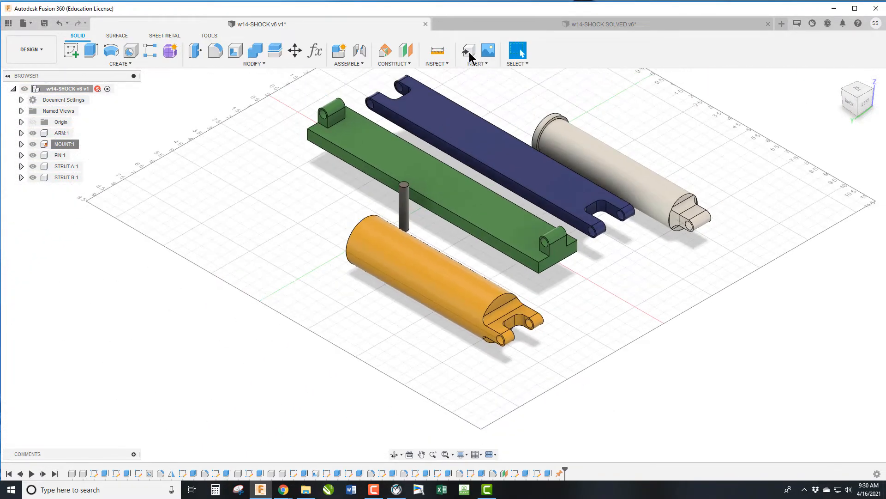
pyautogui.click(438, 49)
pyautogui.click(613, 203)
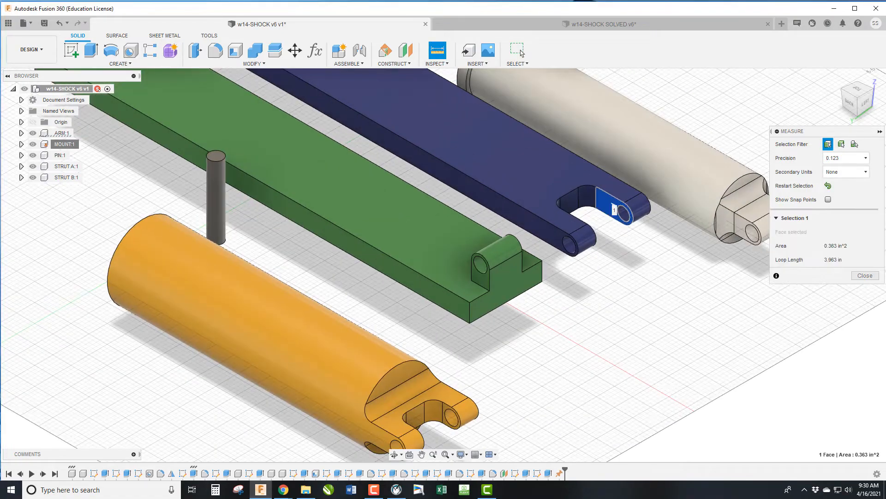
pyautogui.click(875, 95)
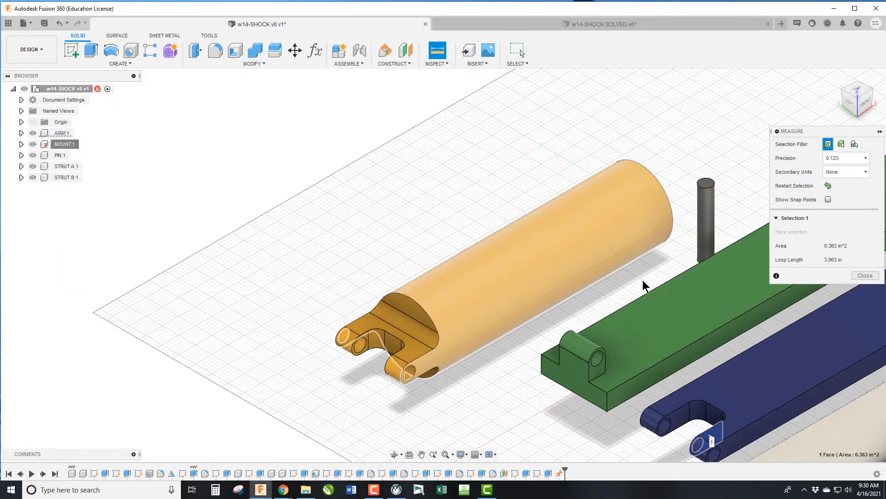
pyautogui.click(679, 420)
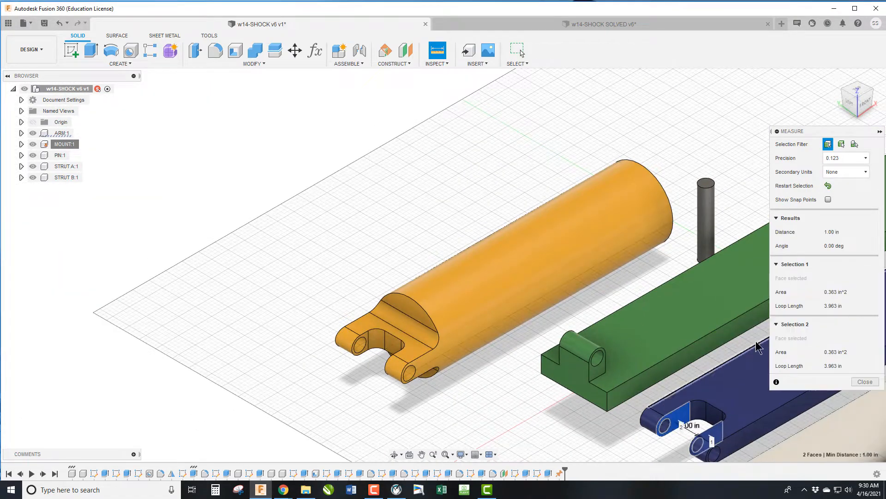
pyautogui.click(866, 390)
# - Measure the gap between the inner fork faces at the blue arm's opposite, shallower end
pyautogui.scroll(-1, 325, 334)
pyautogui.scroll(-4, 326, 335)
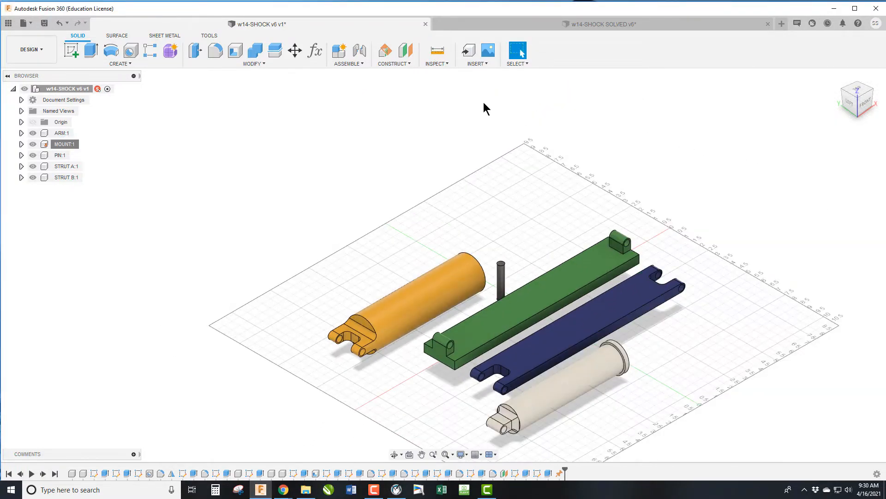
pyautogui.click(437, 50)
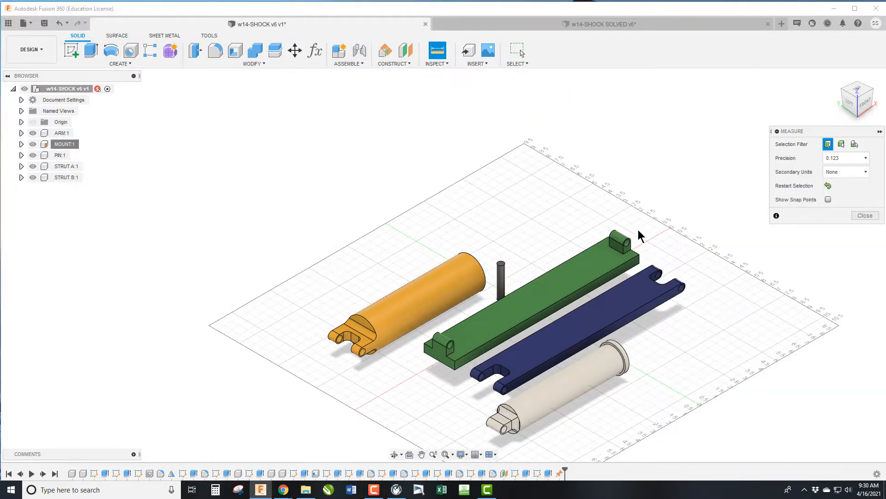
pyautogui.scroll(5, 663, 275)
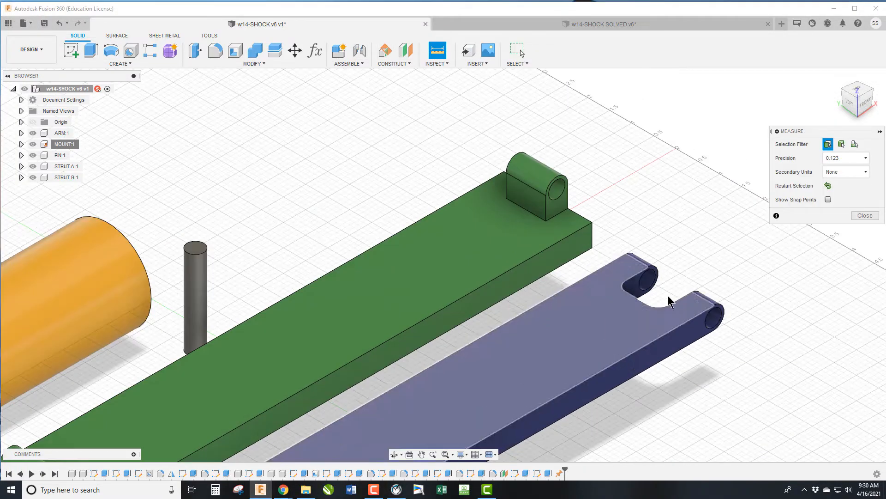
pyautogui.click(634, 283)
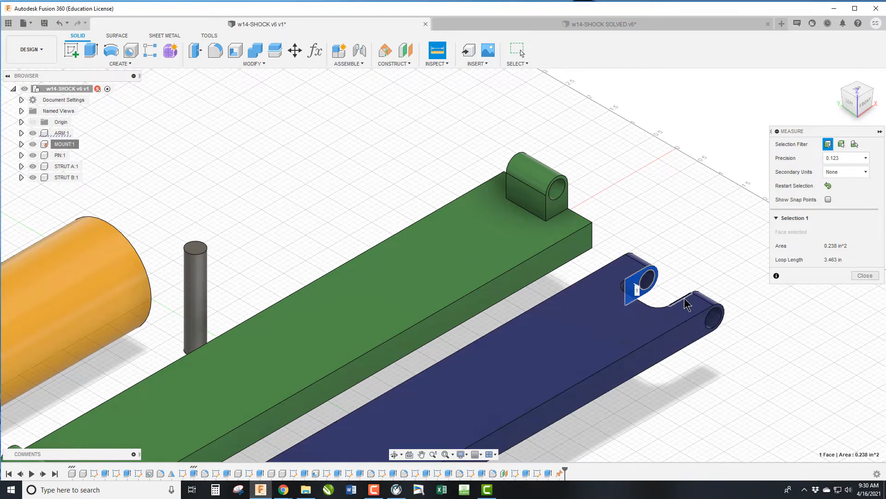
pyautogui.click(841, 89)
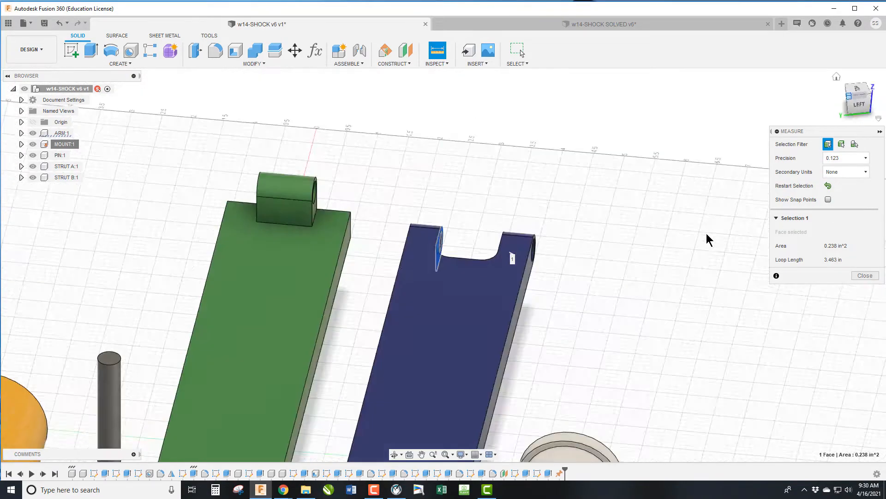
pyautogui.click(220, 306)
pyautogui.scroll(-5, 280, 145)
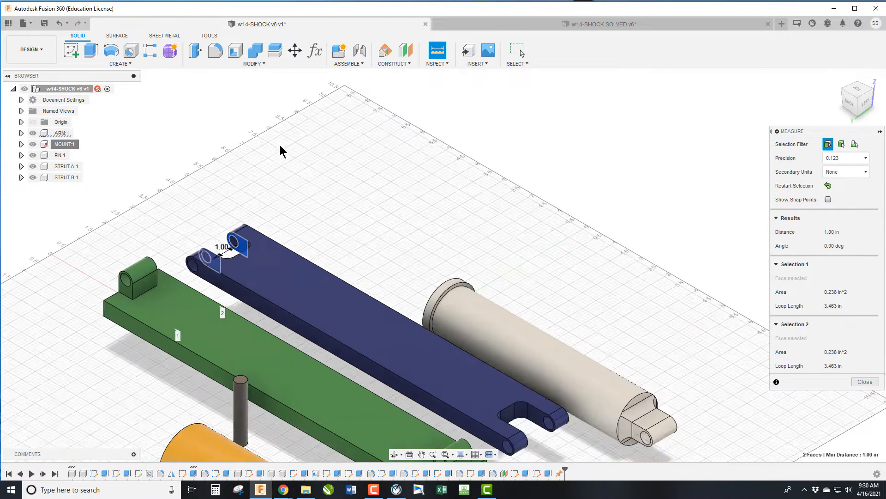
pyautogui.click(862, 382)
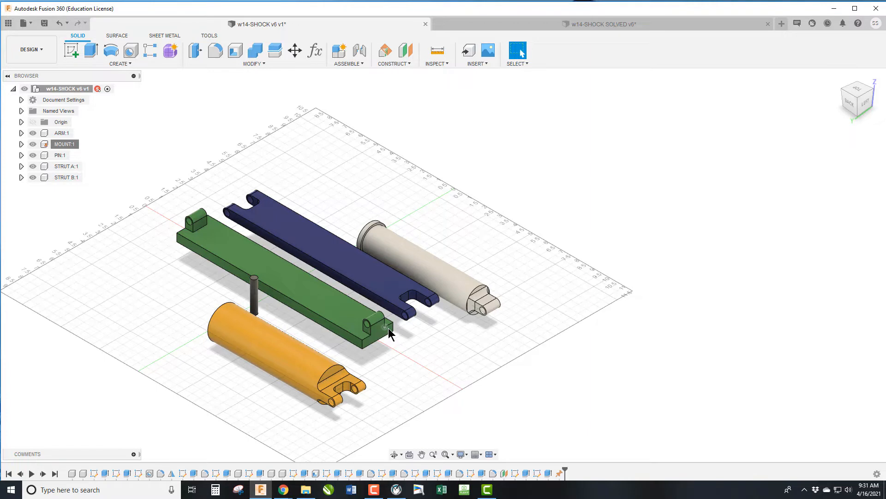
# - Create a revolute joint between the ARM's deeper-slotted fork hole and the nearby MOUNT lug hole, with a -0.05 in Z offset
pyautogui.press('j')
pyautogui.click(797, 144)
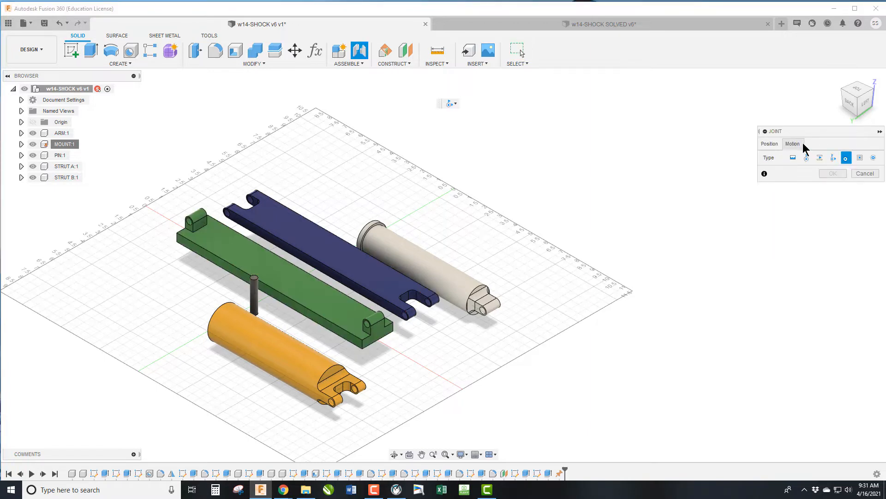
pyautogui.click(810, 155)
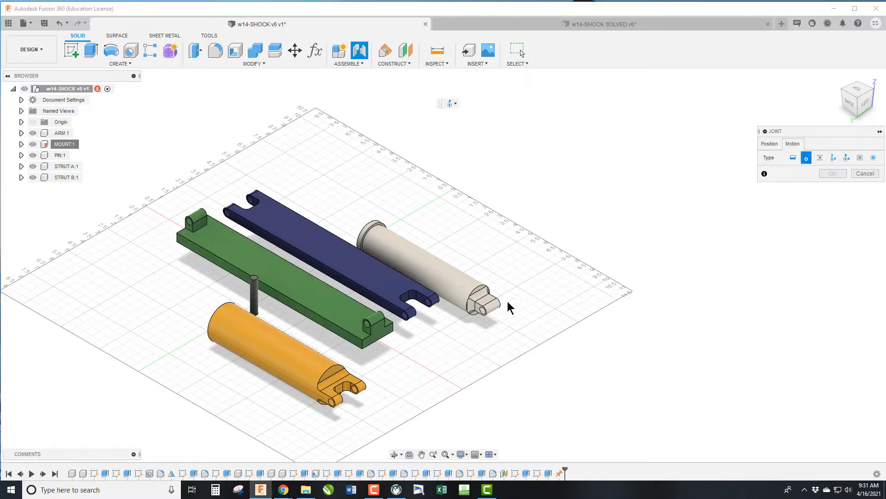
pyautogui.click(769, 144)
pyautogui.scroll(5, 433, 305)
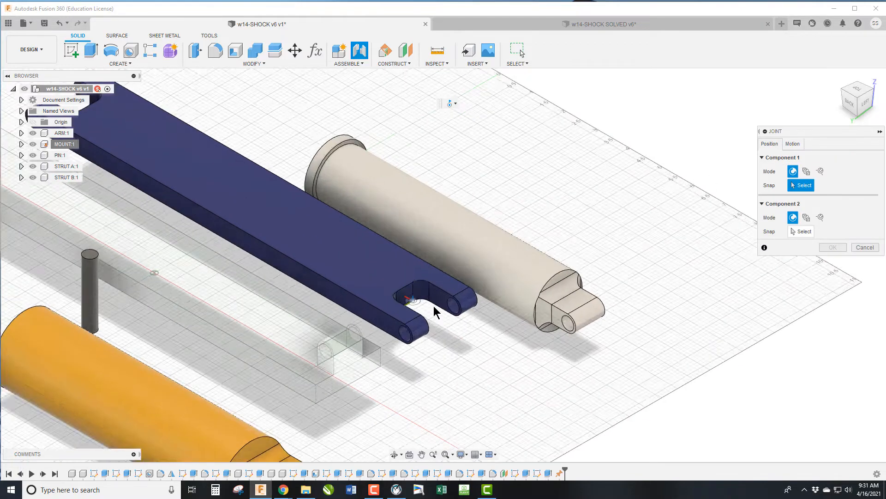
pyautogui.click(477, 294)
pyautogui.scroll(-5, 471, 241)
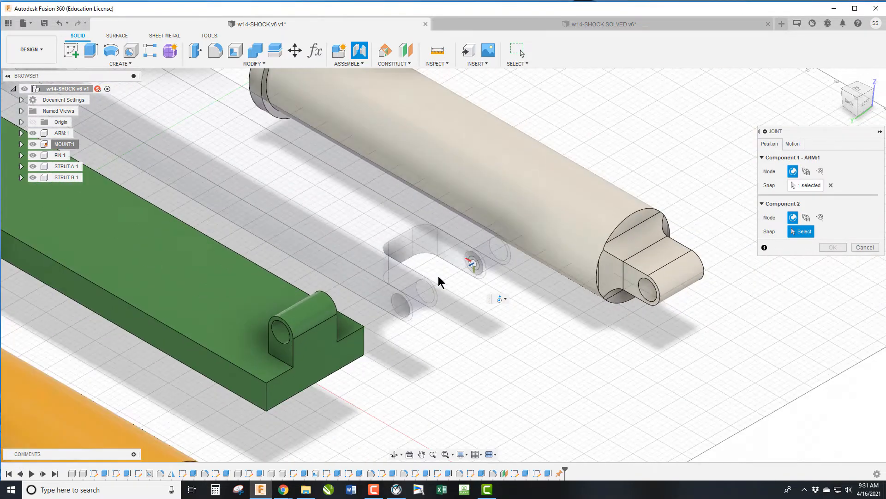
pyautogui.click(320, 311)
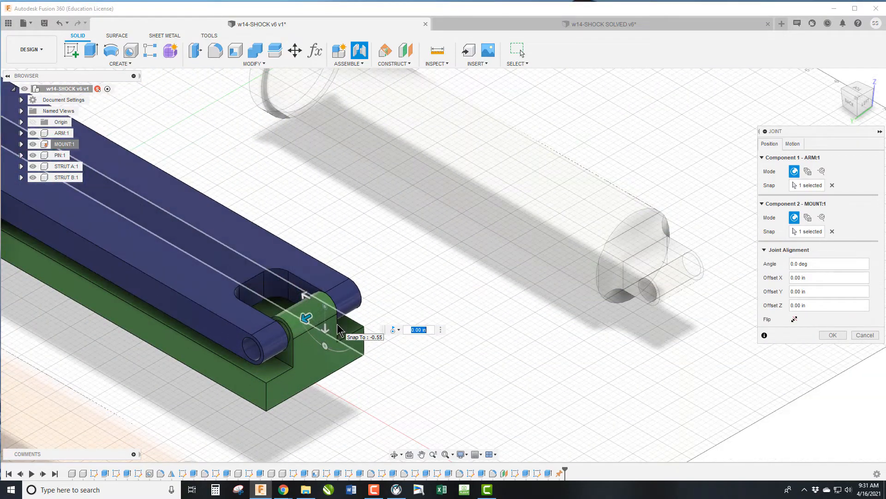
pyautogui.write('-')
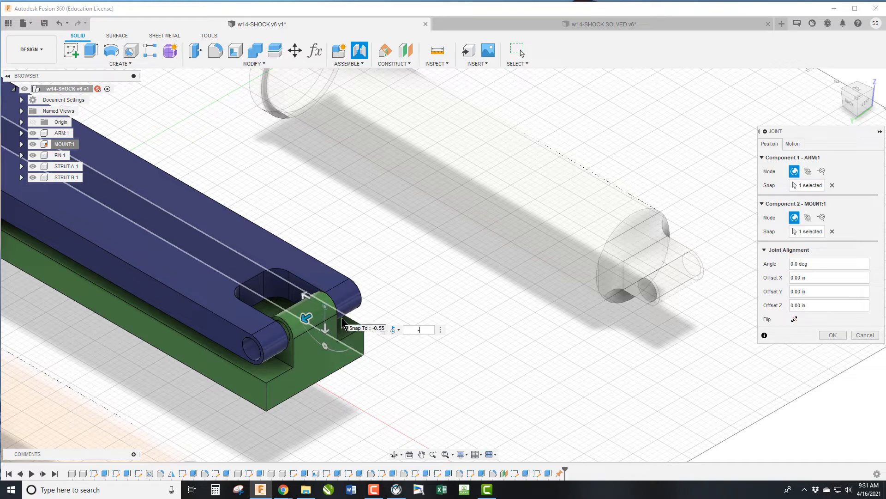
pyautogui.write('.05')
pyautogui.press('Return')
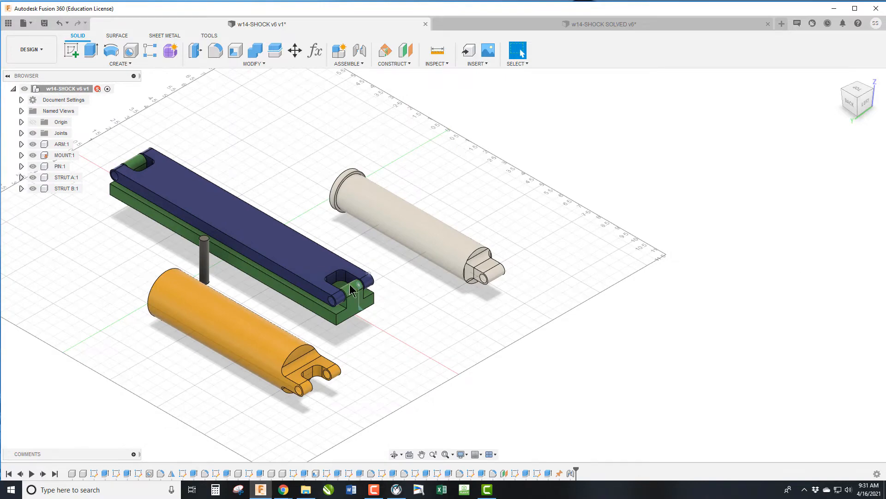
# - Join the orange STRUT B's fork hole to the lug hole at the MOUNT's other end, with a -0.05 in Z offset
pyautogui.press('j')
pyautogui.scroll(5, 323, 376)
pyautogui.click(323, 369)
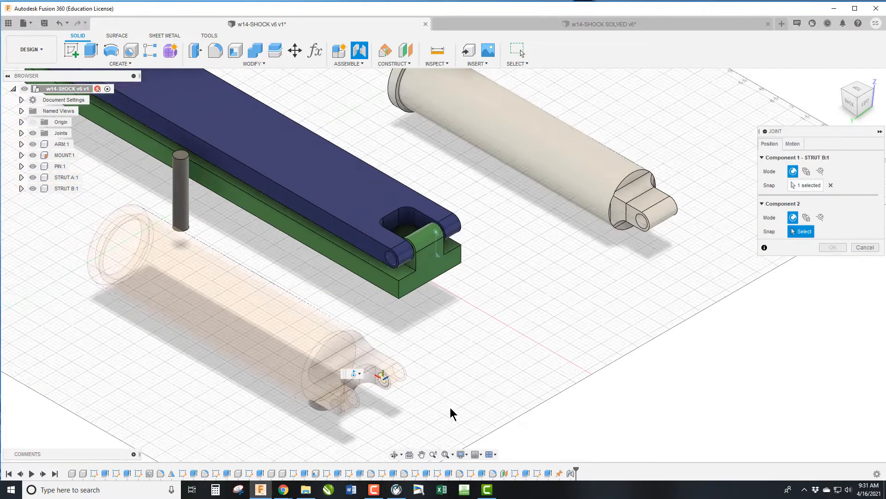
pyautogui.scroll(5, 238, 201)
pyautogui.click(241, 204)
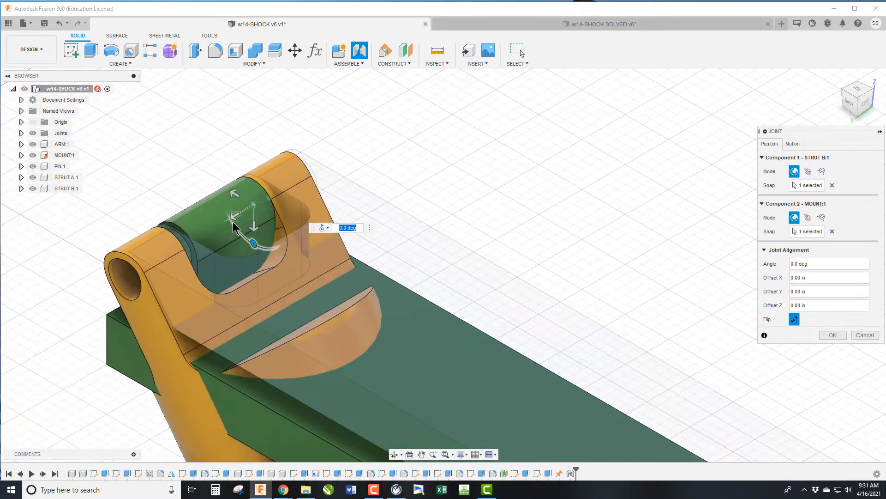
pyautogui.write('-.05')
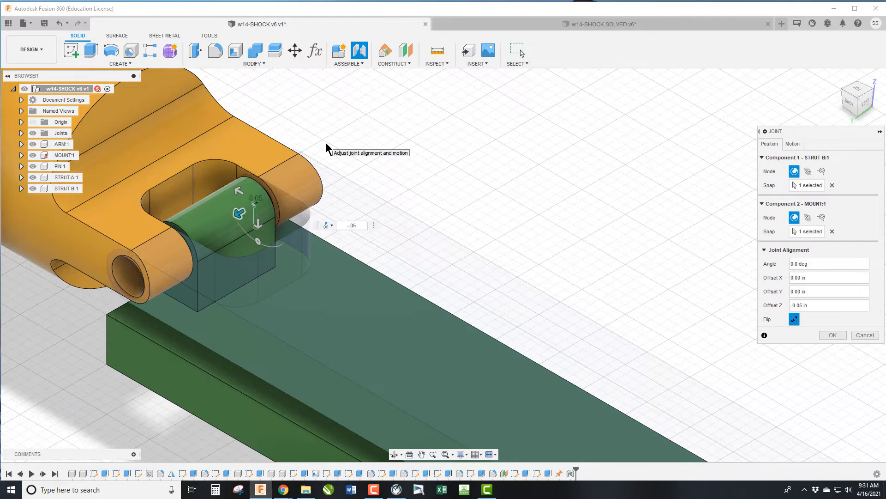
pyautogui.press('Return')
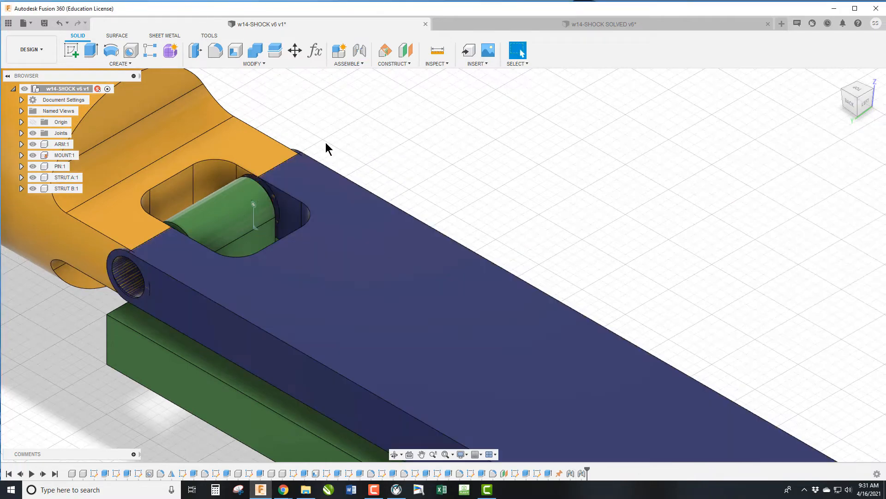
# - Swing the ARM and the orange STRUT B upward about their MOUNT joints so both stand above the base
pyautogui.scroll(-5, 444, 344)
pyautogui.moveTo(395, 351); pyautogui.dragTo(499, 249)
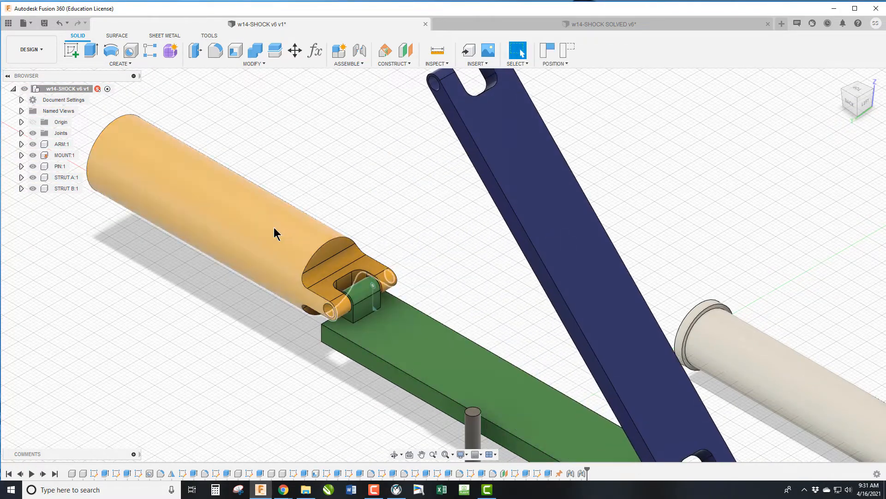
pyautogui.moveTo(277, 234); pyautogui.dragTo(372, 193)
pyautogui.scroll(-5, 372, 193)
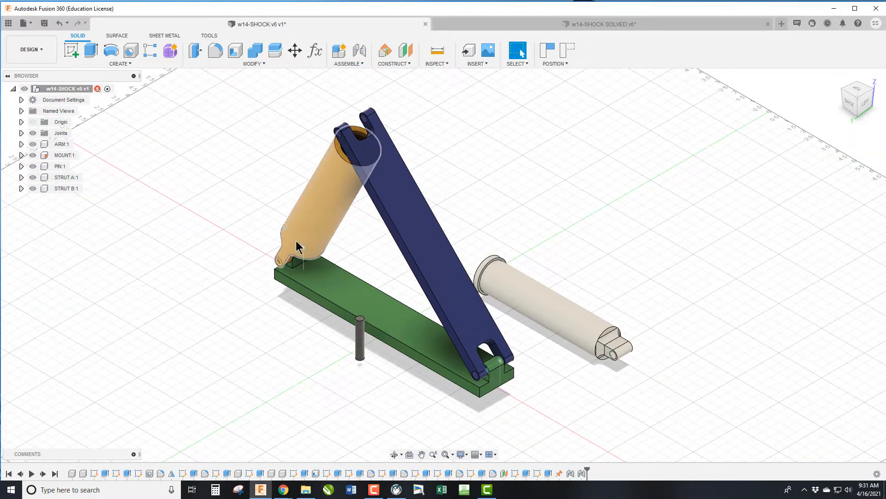
# - Join STRUT A's lug hole to the hole in the ARM's free fork end, with a 0.05 in Z offset
pyautogui.press('j')
pyautogui.scroll(8, 619, 346)
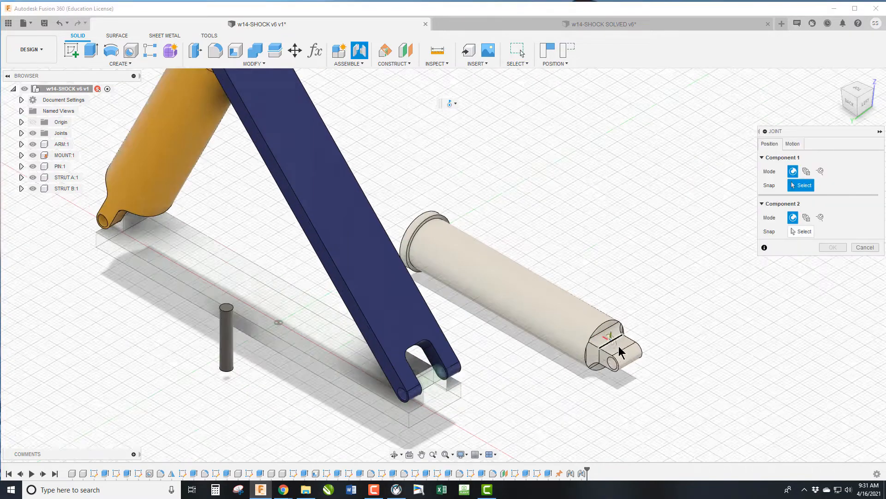
pyautogui.click(597, 371)
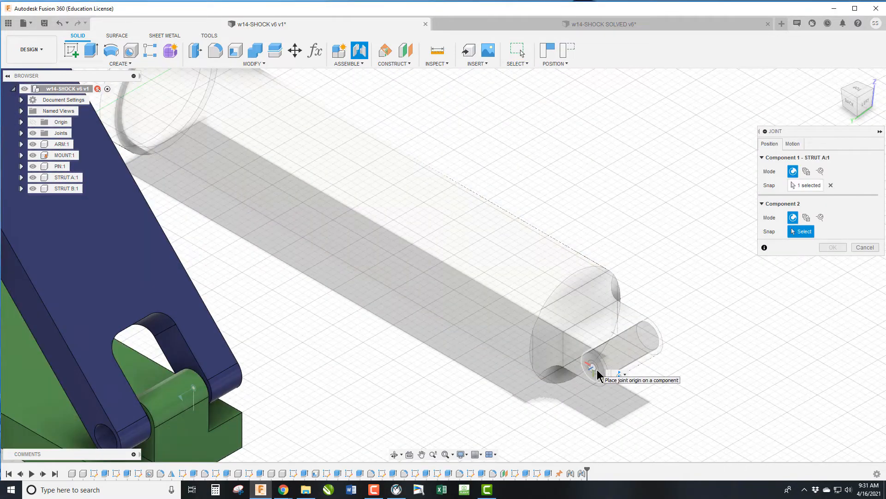
pyautogui.scroll(-3, 611, 356)
pyautogui.scroll(-4, 611, 370)
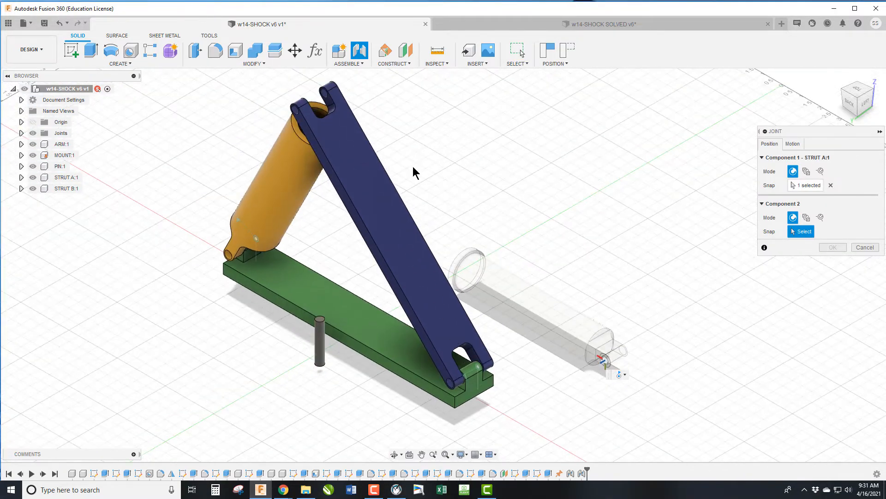
pyautogui.scroll(6, 301, 110)
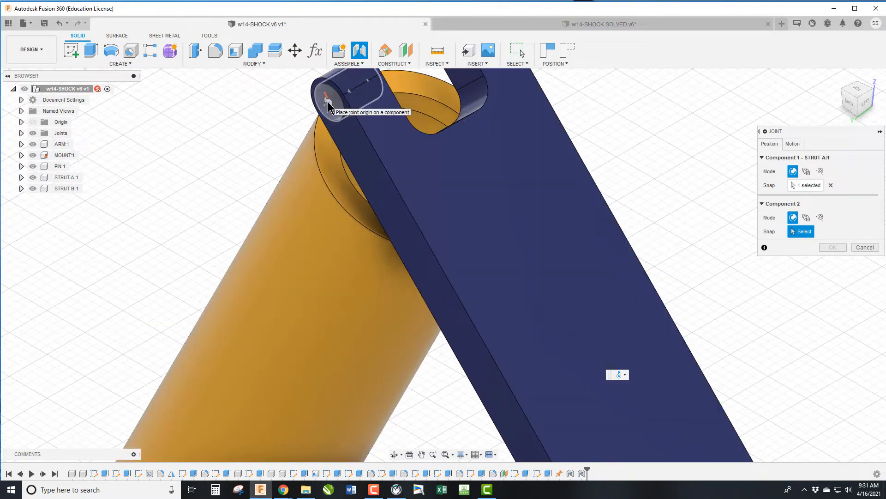
pyautogui.click(383, 76)
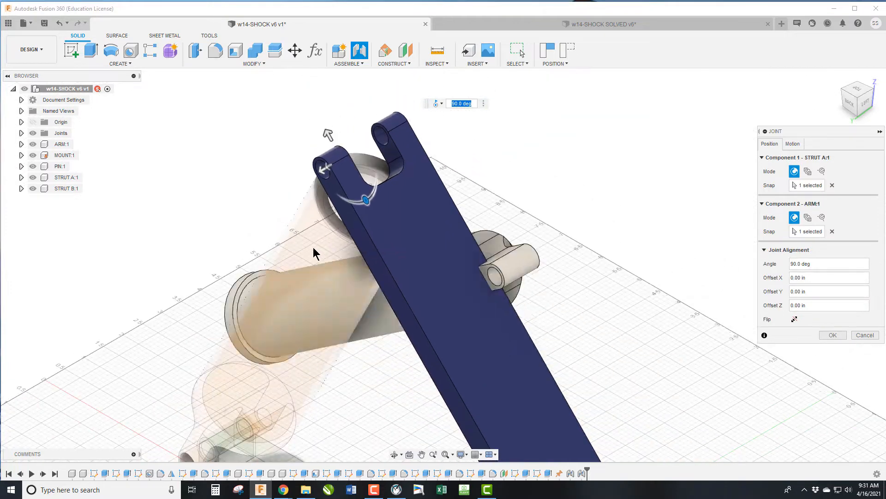
pyautogui.click(326, 172)
pyautogui.write('.05')
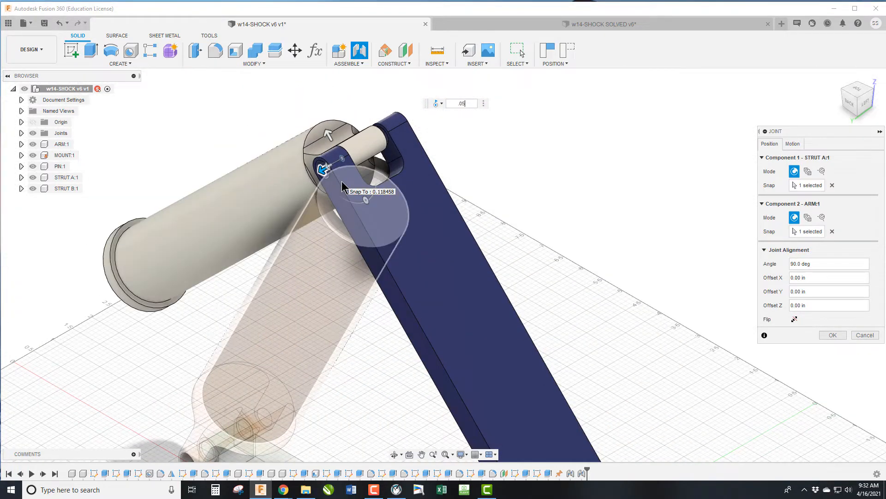
pyautogui.press('Return')
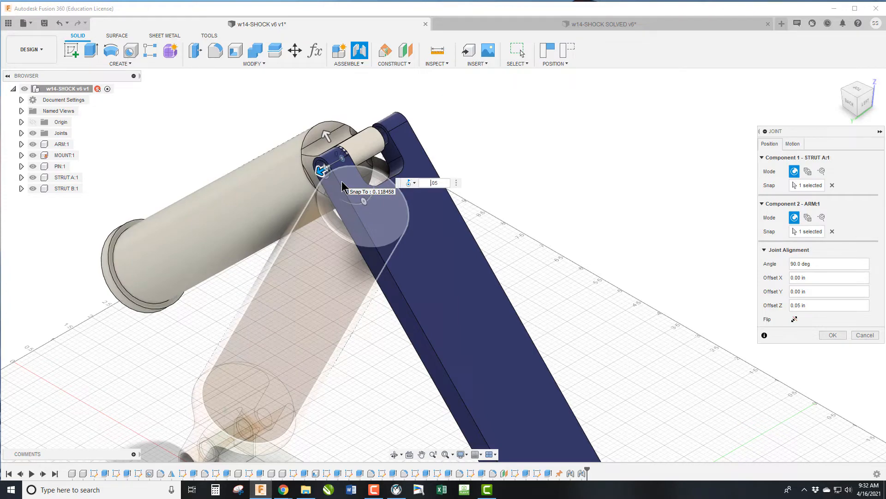
pyautogui.press('Return')
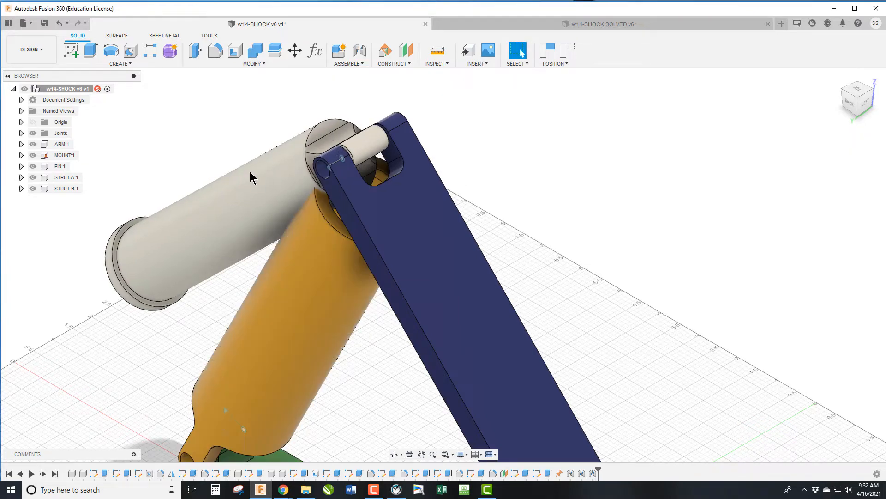
# - Reposition the ARM and both struts so STRUT A roughly lines up with the open end of STRUT B
pyautogui.scroll(-3, 412, 184)
pyautogui.moveTo(400, 211); pyautogui.dragTo(434, 200)
pyautogui.moveTo(279, 143); pyautogui.dragTo(426, 206)
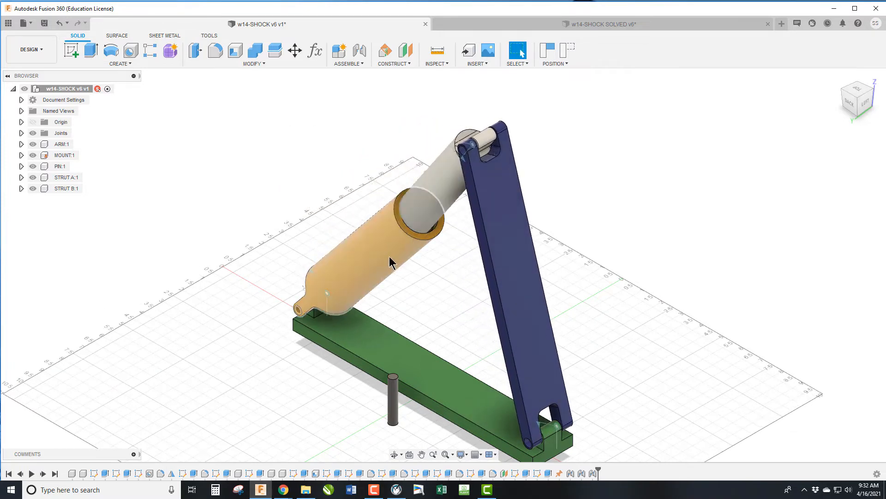
pyautogui.moveTo(387, 239); pyautogui.dragTo(368, 230)
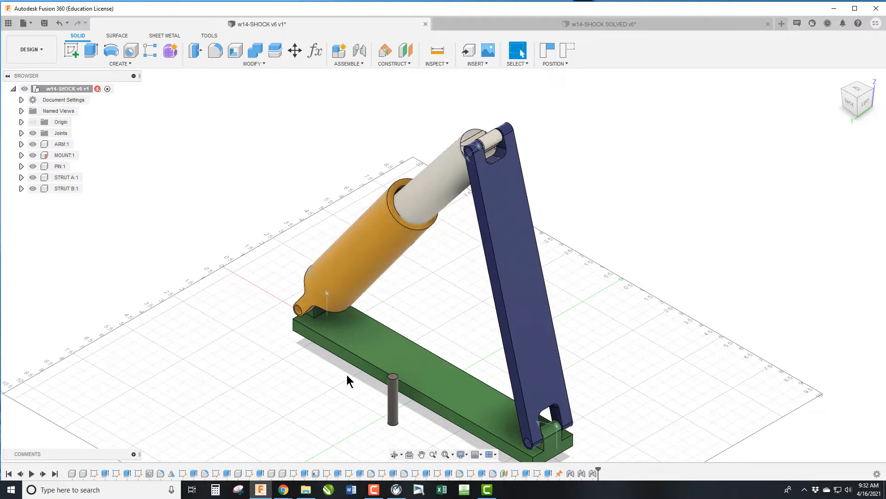
# - Create a slider joint between the floor of STRUT B's bore and STRUT A's flanged end face, temporarily hiding STRUT A to reach the bore
pyautogui.press('j')
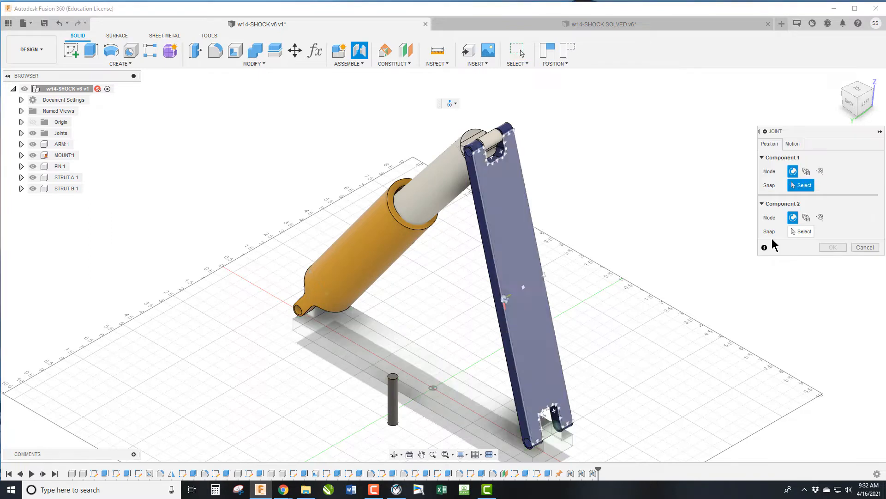
pyautogui.click(793, 144)
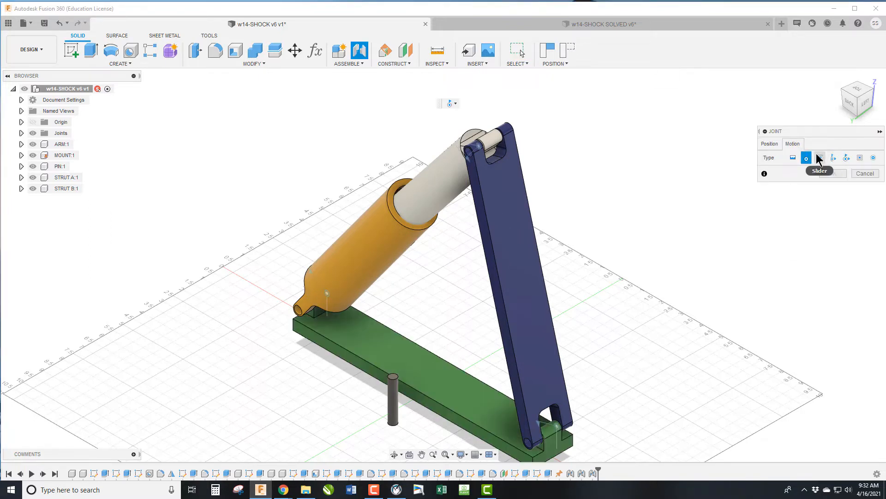
pyautogui.click(820, 158)
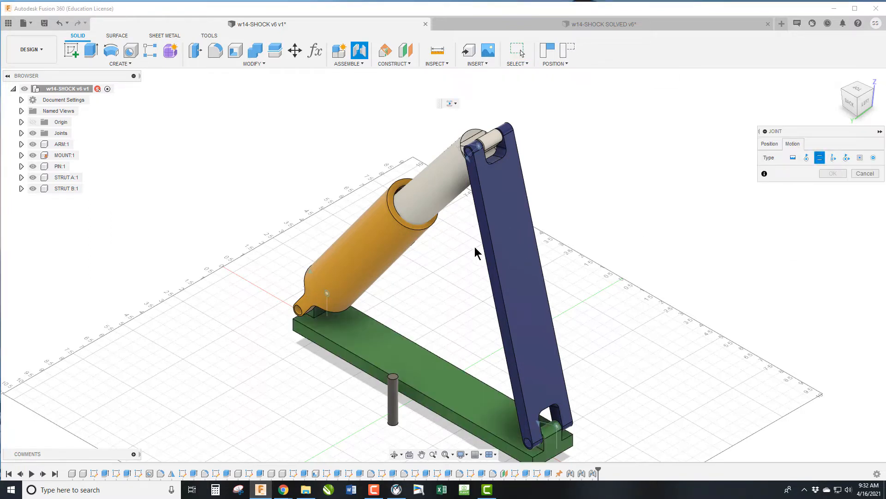
pyautogui.click(770, 143)
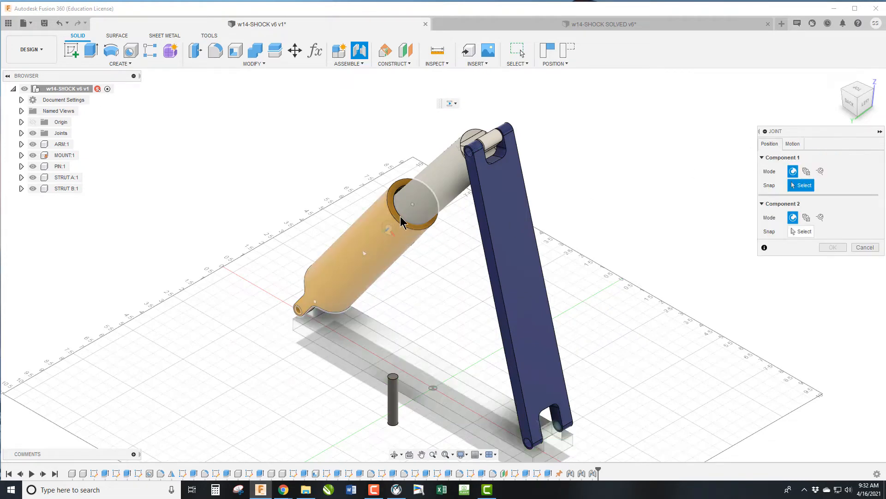
pyautogui.scroll(5, 401, 192)
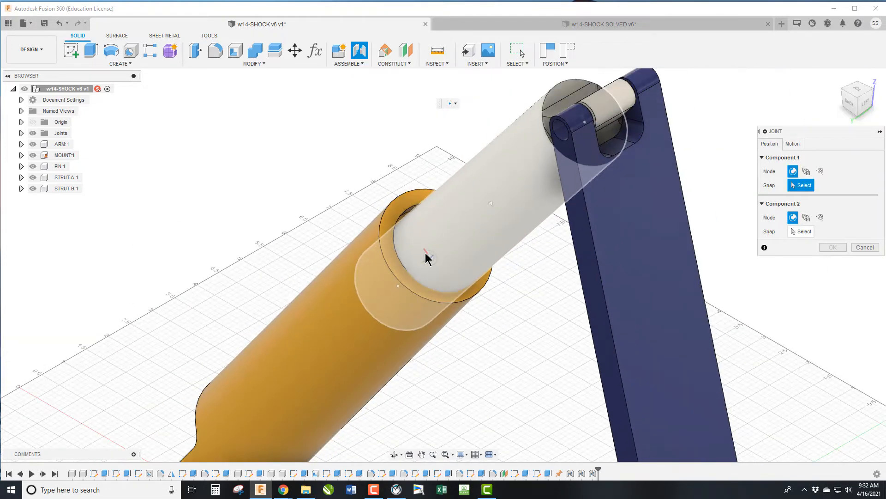
pyautogui.scroll(-3, 426, 258)
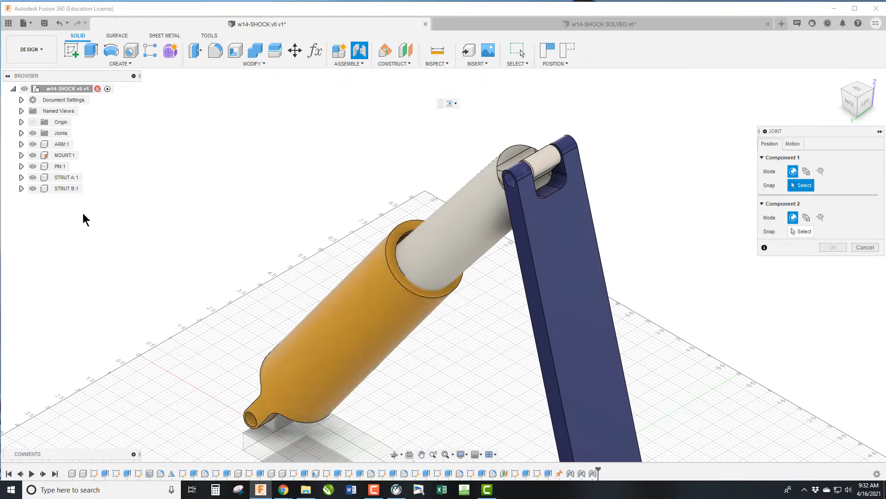
pyautogui.click(33, 177)
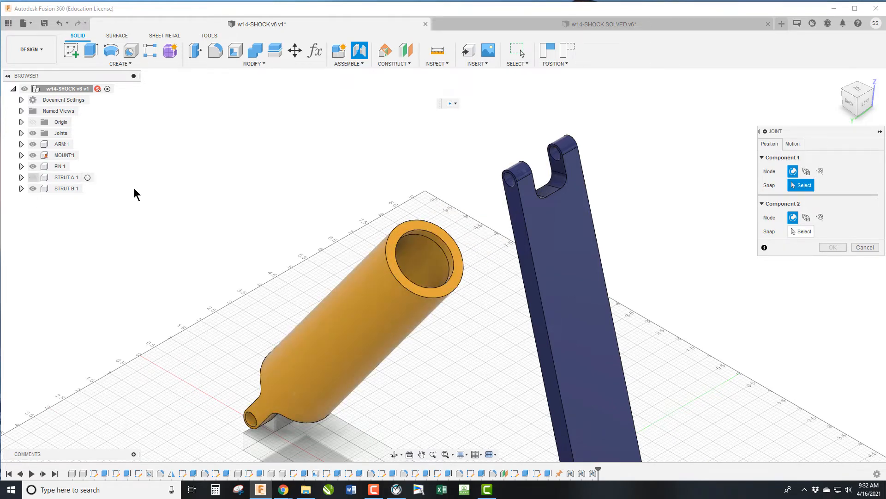
pyautogui.click(304, 378)
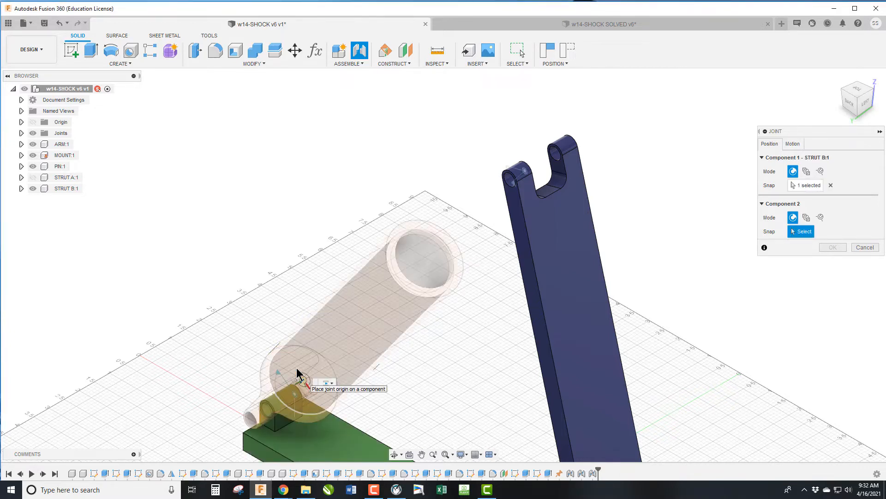
pyautogui.click(32, 178)
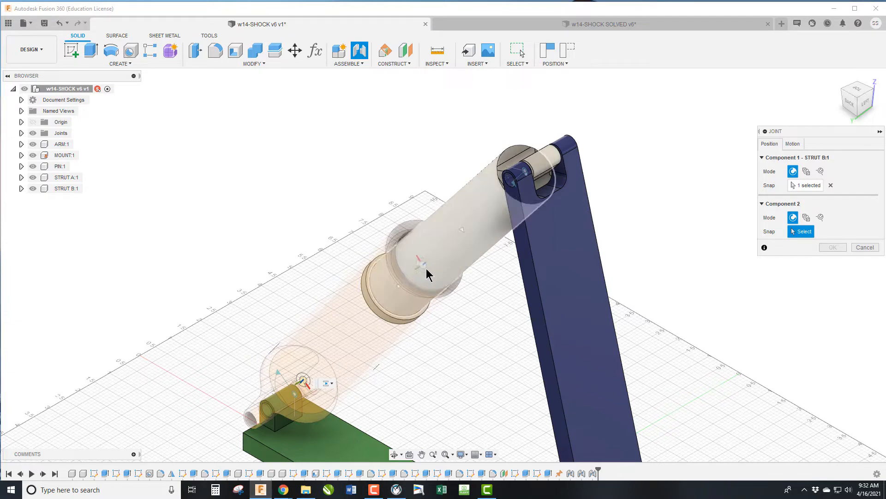
pyautogui.moveTo(852, 98); pyautogui.dragTo(870, 58)
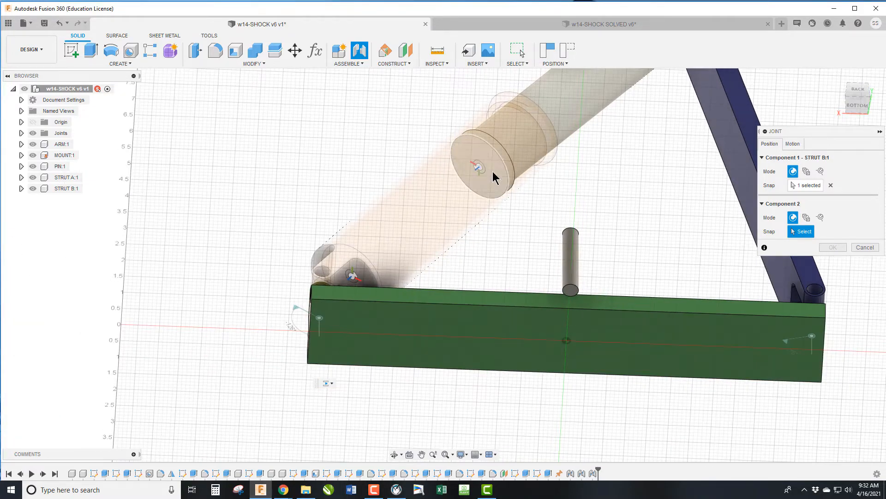
pyautogui.click(494, 177)
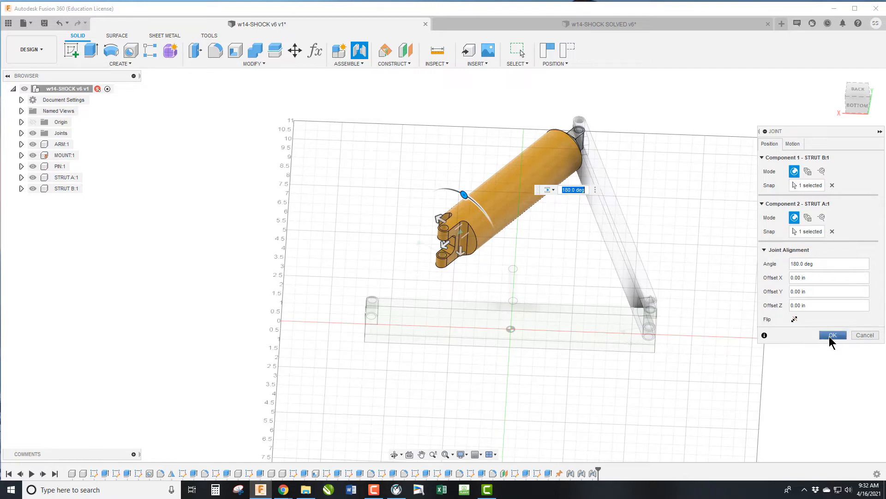
pyautogui.click(833, 335)
# - Swing the ARM to test how STRUT A slides in STRUT B, and view the mechanism from the back
pyautogui.moveTo(543, 235); pyautogui.dragTo(576, 234)
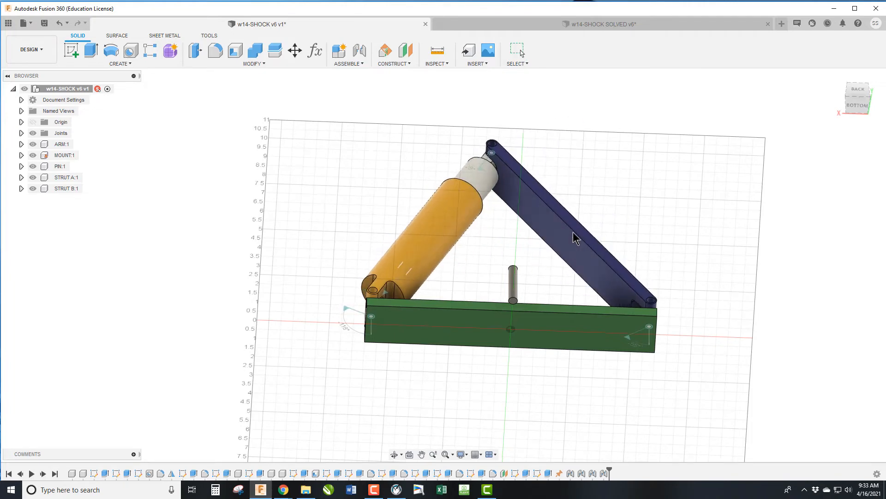
pyautogui.click(854, 99)
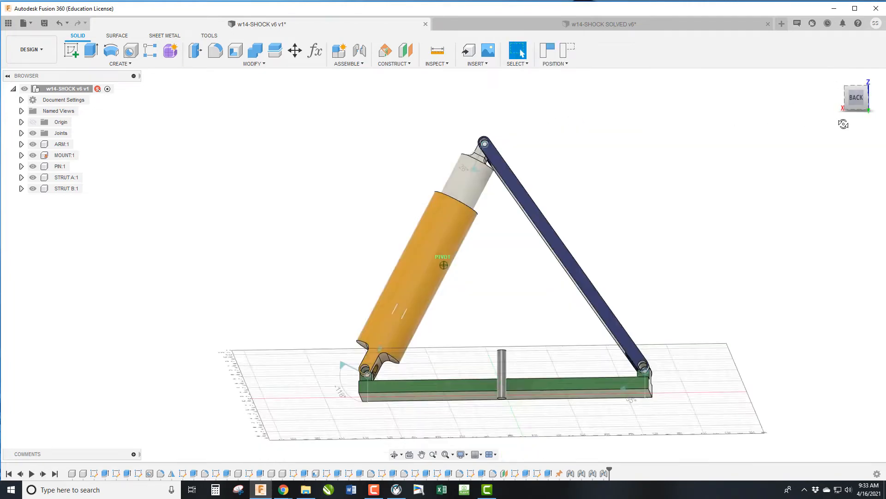
pyautogui.click(848, 89)
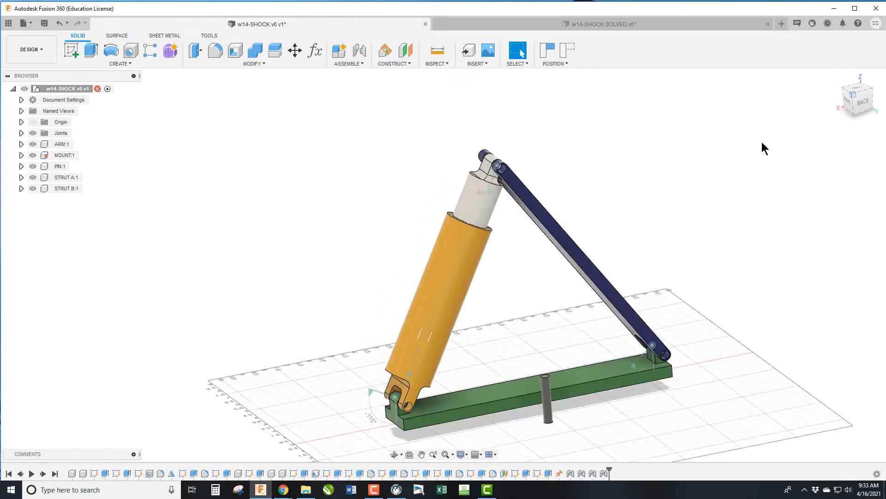
# - Duplicate the PIN component and move the copy along X toward the ARM's end of the MOUNT
pyautogui.press('j')
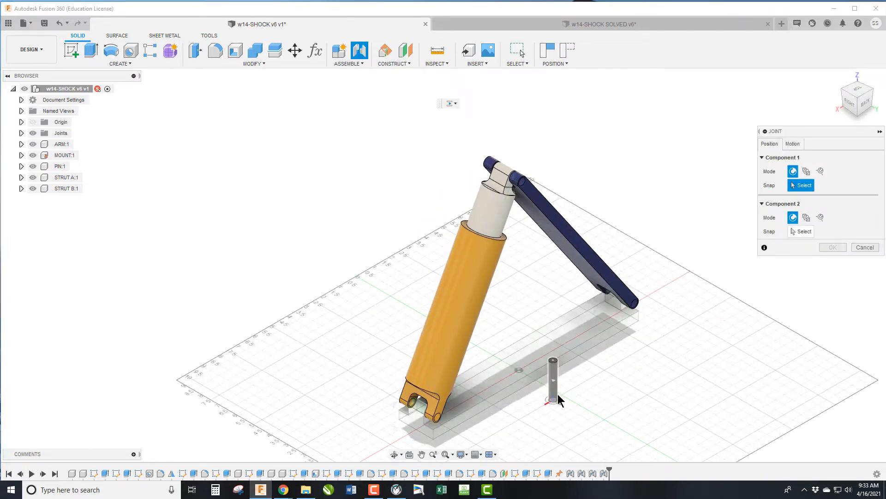
pyautogui.press('Escape')
pyautogui.click(553, 376)
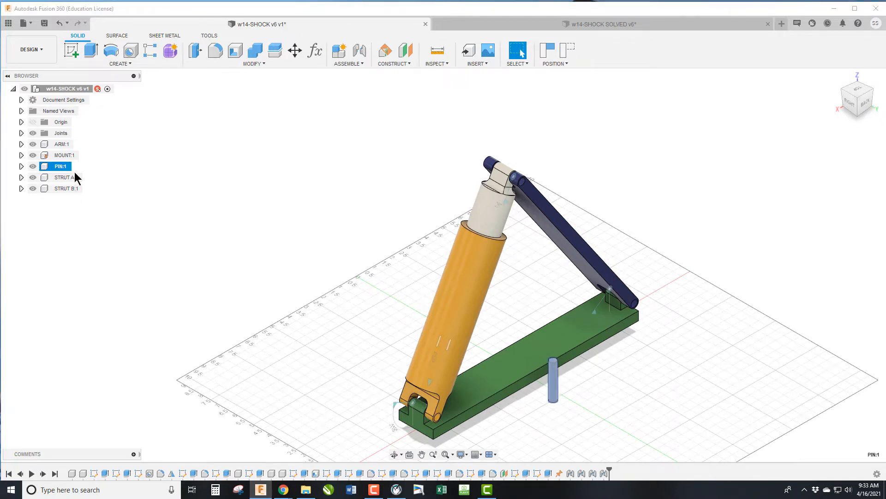
pyautogui.hotkey('ctrl', 'v')
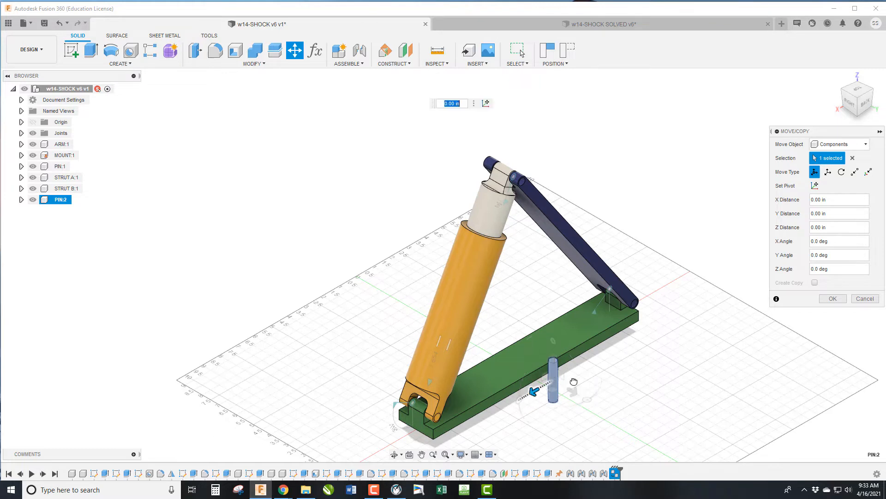
pyautogui.moveTo(534, 391); pyautogui.dragTo(667, 326)
pyautogui.click(833, 298)
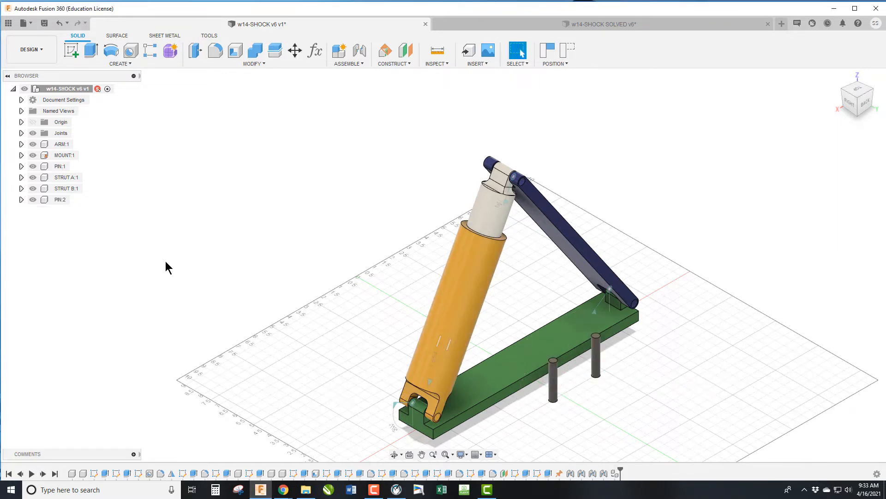
# - Add another copy of the PIN, offset -1.00 in along X from the original
pyautogui.hotkey('ctrl', 'v')
pyautogui.moveTo(533, 392); pyautogui.dragTo(587, 398)
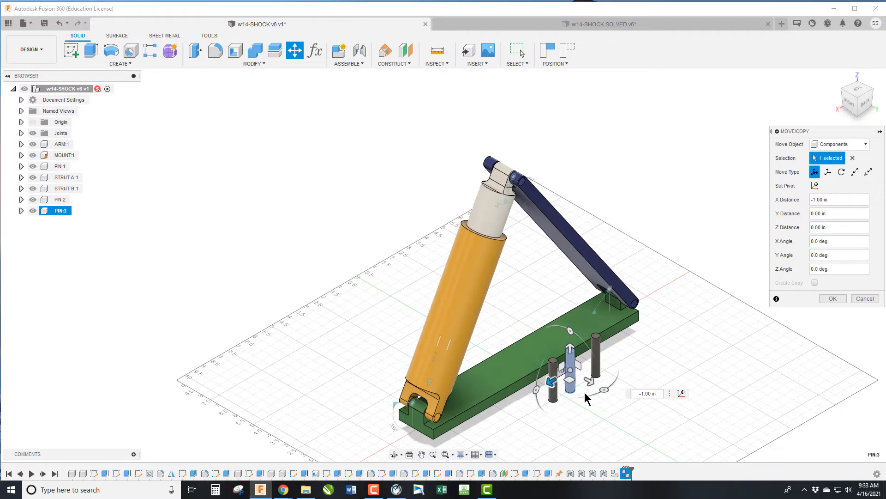
pyautogui.click(833, 298)
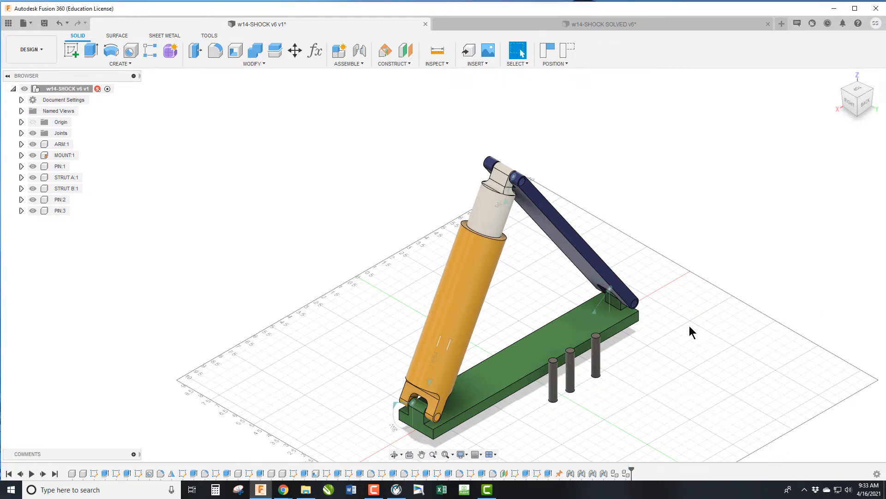
# - Join the first PIN's top face to the ARM's hole at the MOUNT end with a flipped rigid joint
pyautogui.press('j')
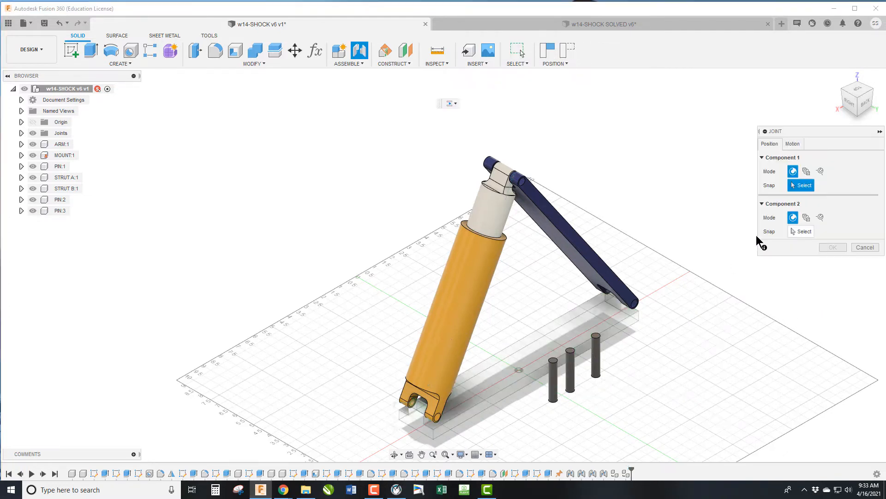
pyautogui.click(792, 143)
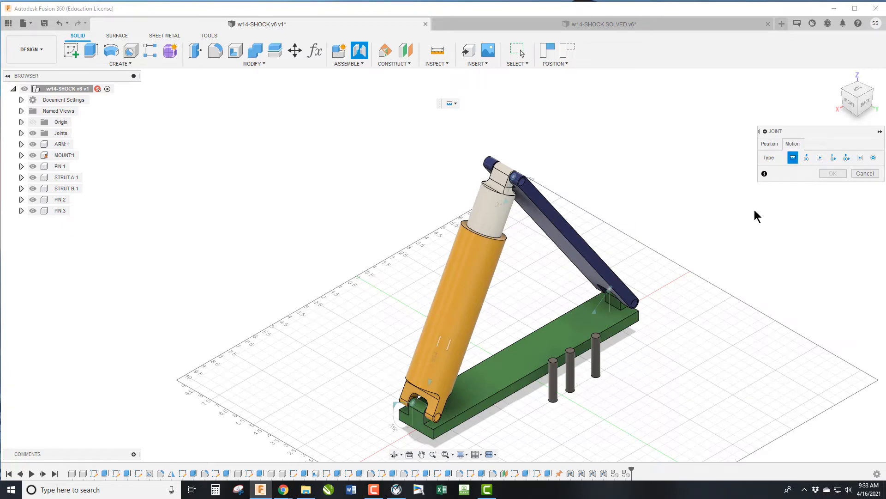
pyautogui.click(769, 144)
pyautogui.scroll(5, 554, 369)
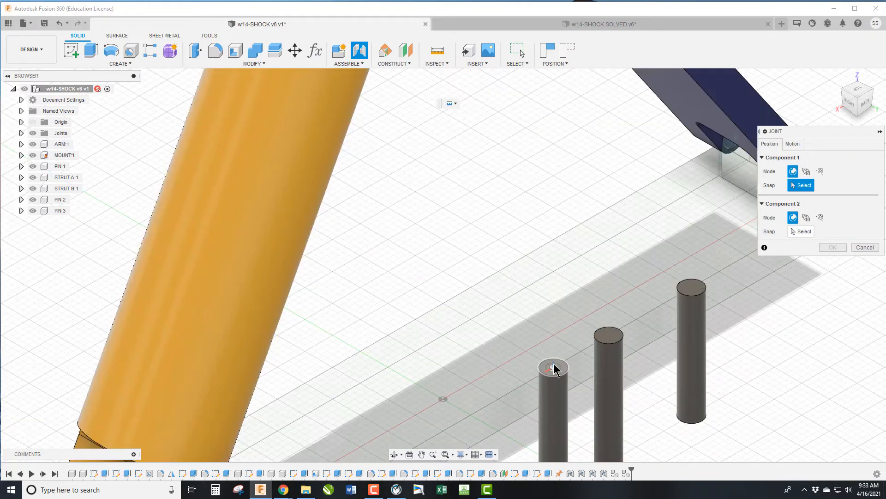
pyautogui.click(554, 369)
pyautogui.scroll(-5, 518, 365)
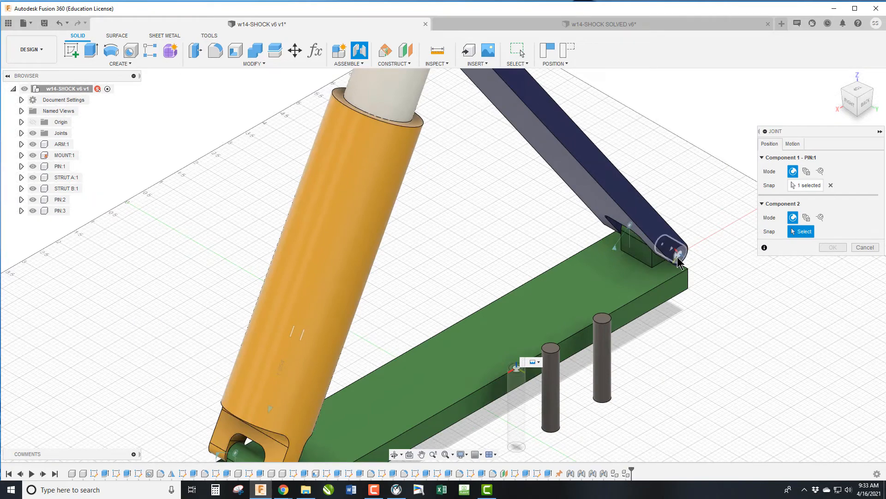
pyautogui.click(678, 259)
pyautogui.click(794, 319)
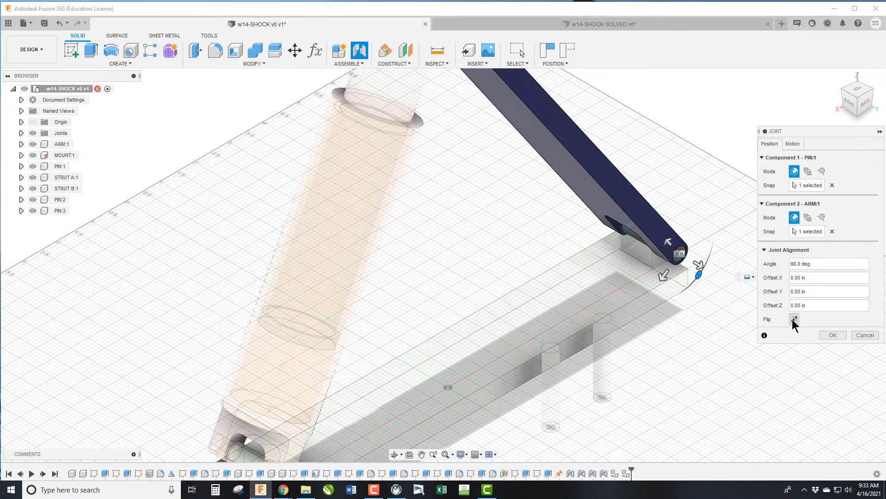
pyautogui.click(833, 336)
# - Join the nearer loose PIN's top face to the hole in STRUT B's fork at the MOUNT with a rigid joint
pyautogui.press('j')
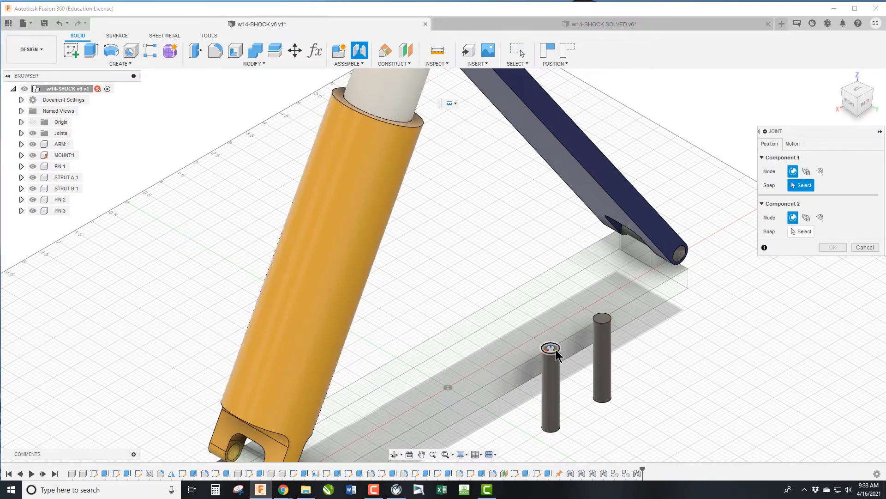
pyautogui.click(551, 348)
pyautogui.scroll(-4, 613, 212)
pyautogui.scroll(3, 407, 381)
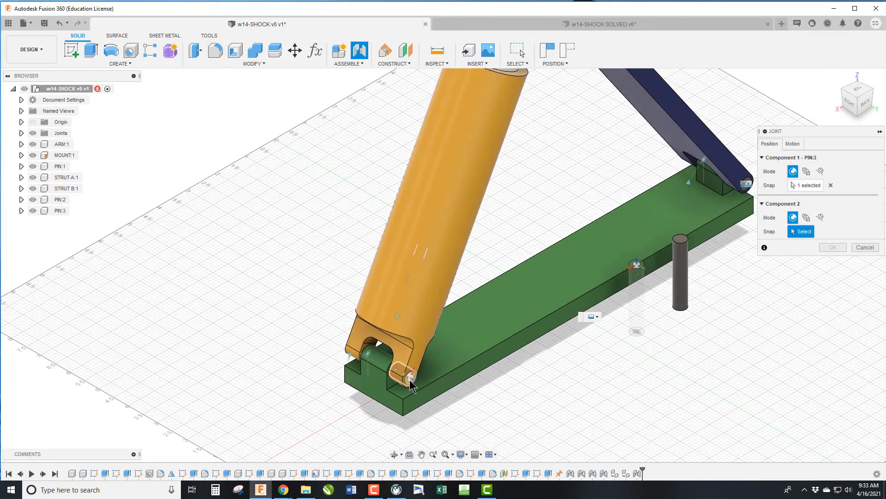
pyautogui.click(410, 379)
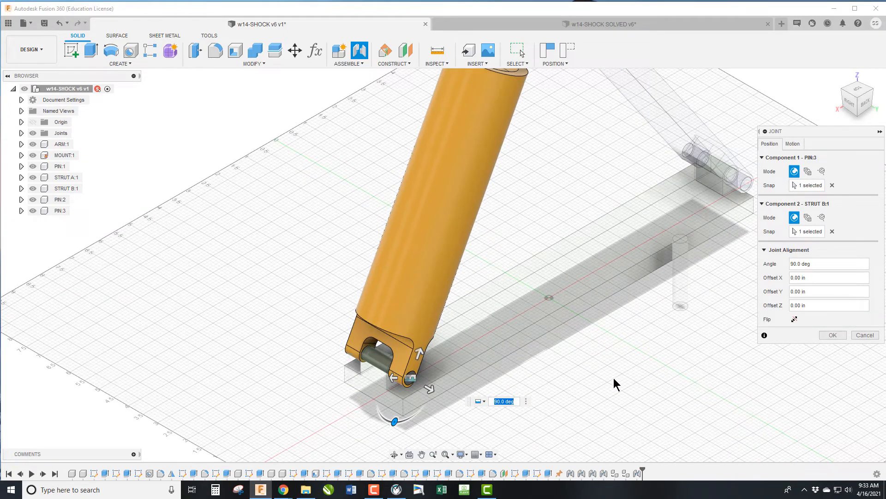
pyautogui.click(833, 335)
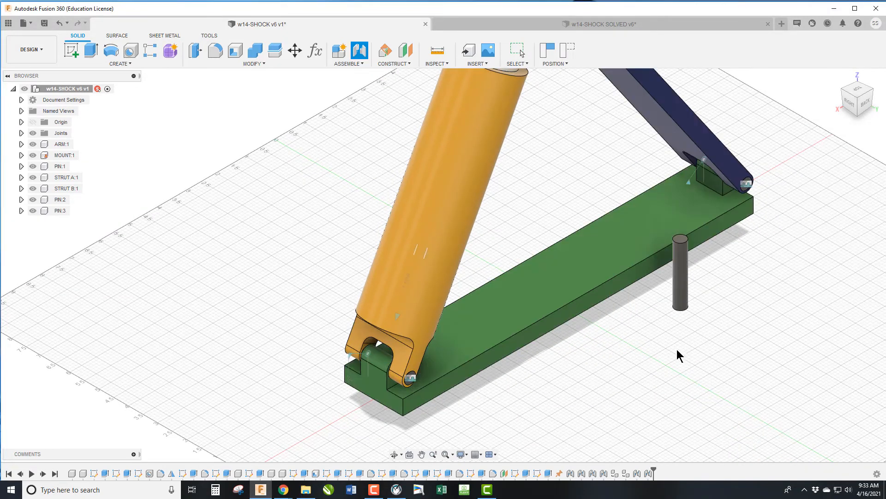
# - Join the remaining PIN to the ARM's upper hole at STRUT A with a flipped rigid joint
pyautogui.press('j')
pyautogui.scroll(-2, 684, 237)
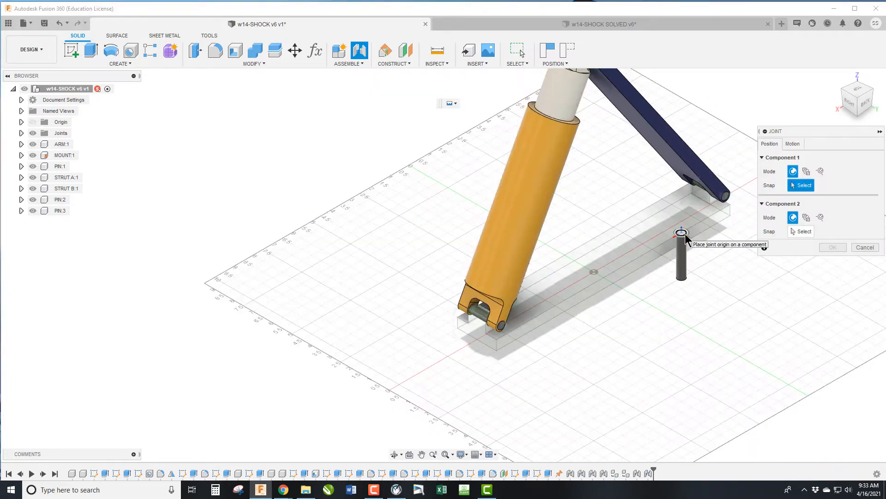
pyautogui.click(686, 234)
pyautogui.scroll(-3, 652, 303)
pyautogui.scroll(3, 621, 182)
pyautogui.scroll(3, 621, 187)
pyautogui.click(630, 202)
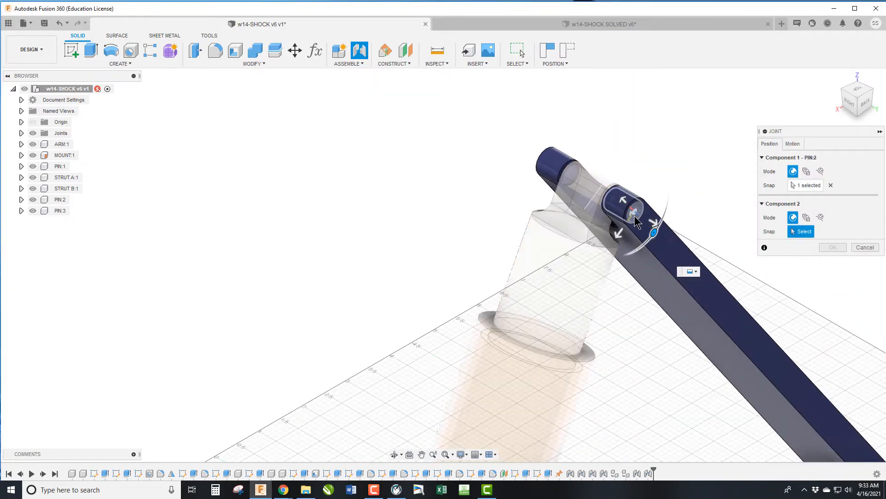
pyautogui.click(794, 319)
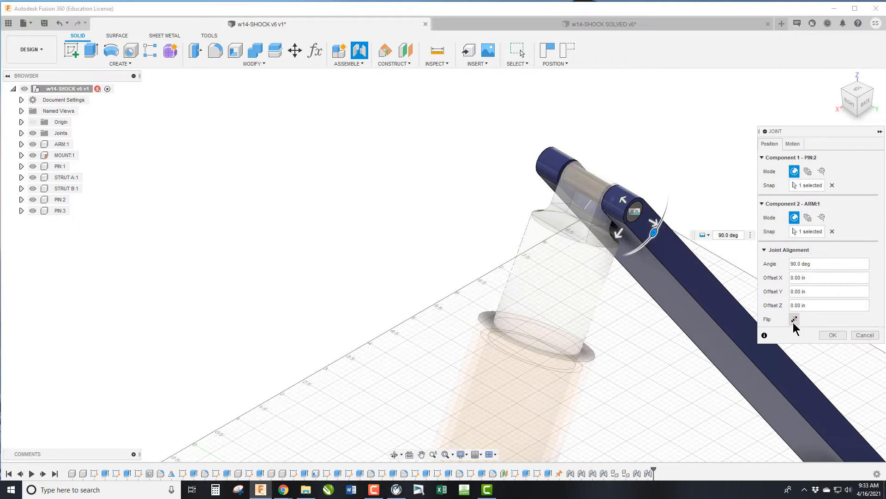
pyautogui.click(833, 335)
# - Swing the ARM in the back view and enable contact between all components
pyautogui.scroll(-6, 506, 242)
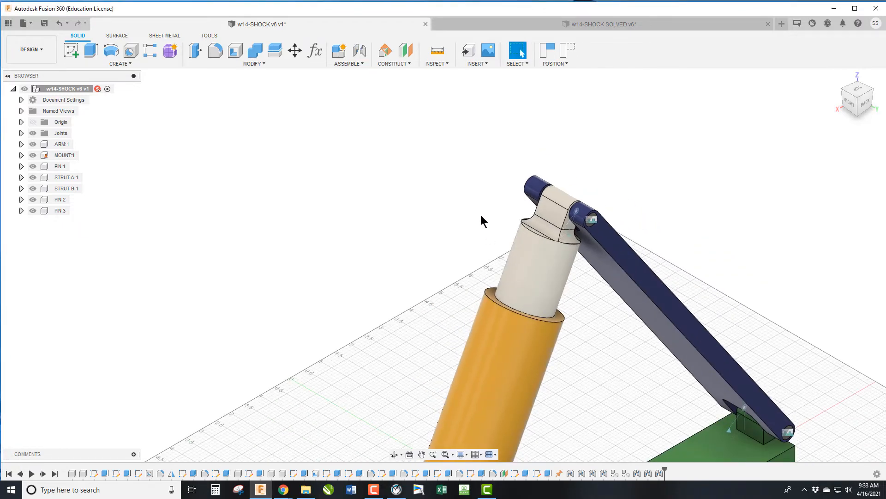
pyautogui.click(867, 105)
pyautogui.moveTo(560, 243)
pyautogui.mouseDown()
pyautogui.moveTo(547, 263)
pyautogui.moveTo(560, 247)
pyautogui.moveTo(559, 258)
pyautogui.mouseUp()
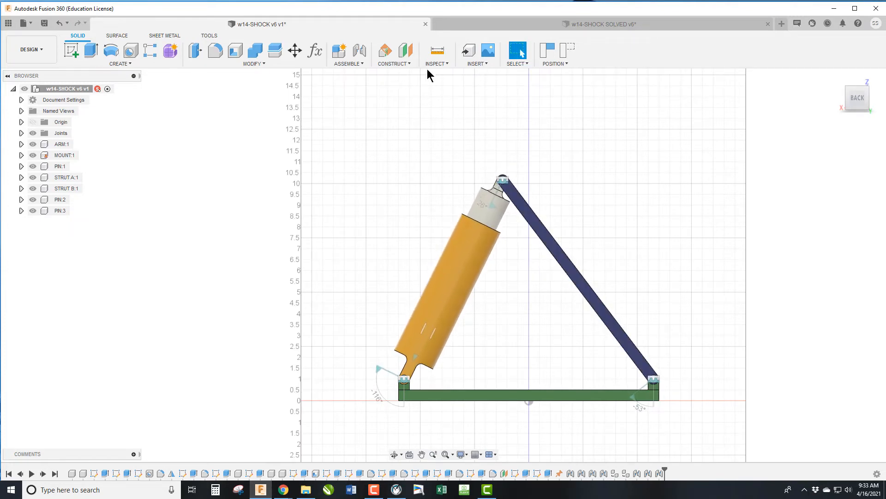
pyautogui.click(359, 65)
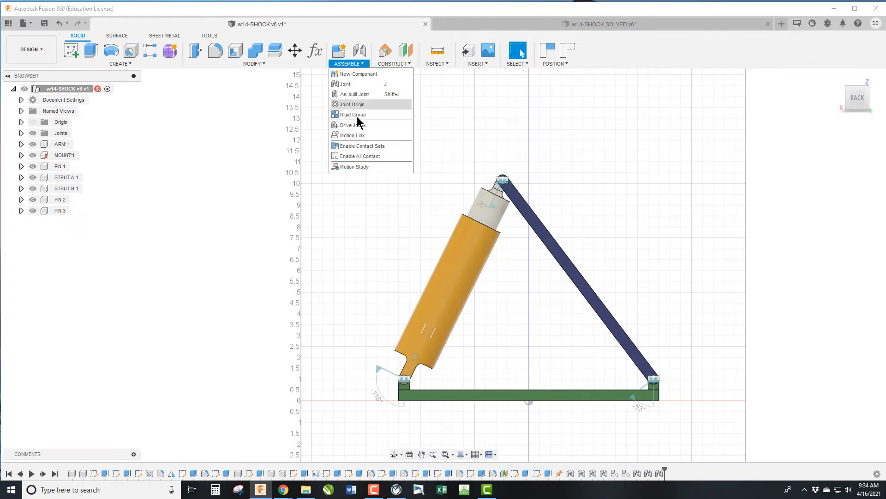
pyautogui.click(363, 157)
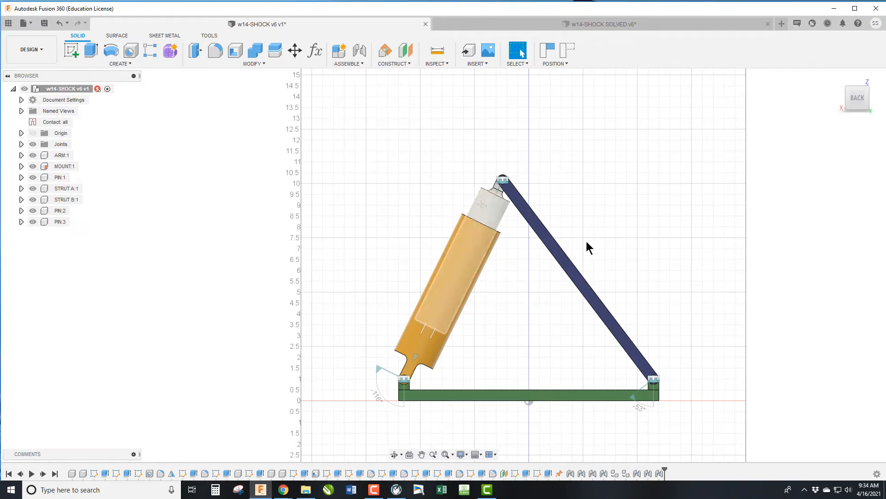
# - Swing the ARM to test the contact and examine where STRUT A's shoulder meets the ARM
pyautogui.moveTo(533, 232); pyautogui.dragTo(615, 224)
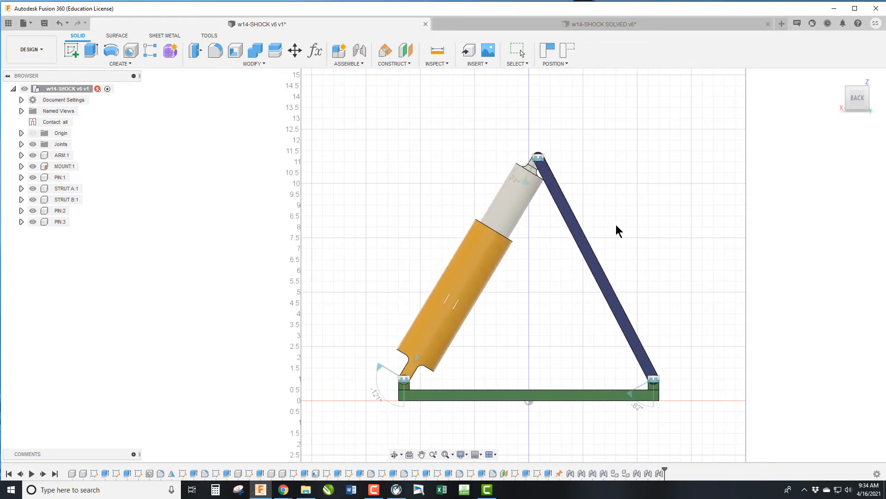
pyautogui.scroll(10, 541, 181)
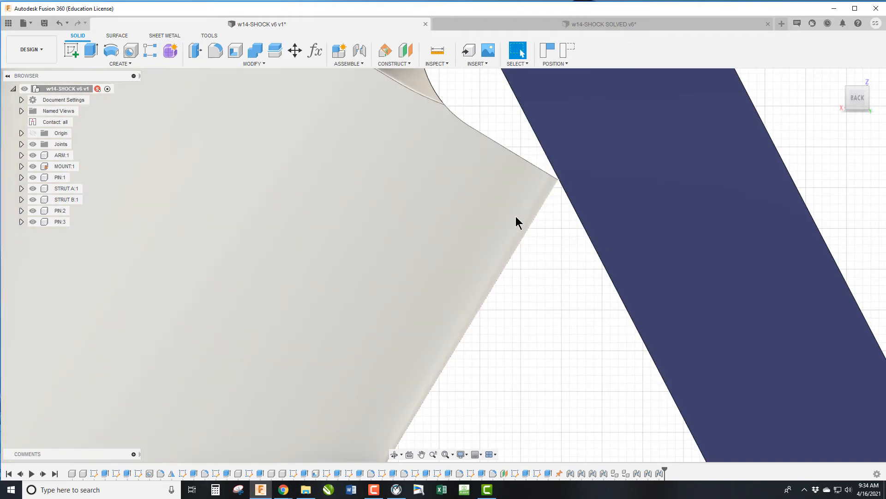
pyautogui.scroll(-3, 516, 217)
pyautogui.scroll(-2, 392, 240)
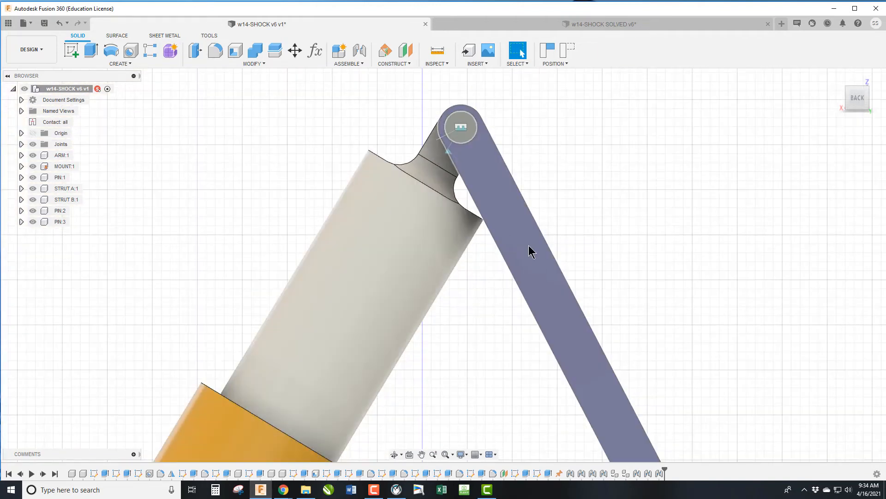
pyautogui.moveTo(527, 258); pyautogui.dragTo(478, 326)
pyautogui.scroll(-4, 511, 116)
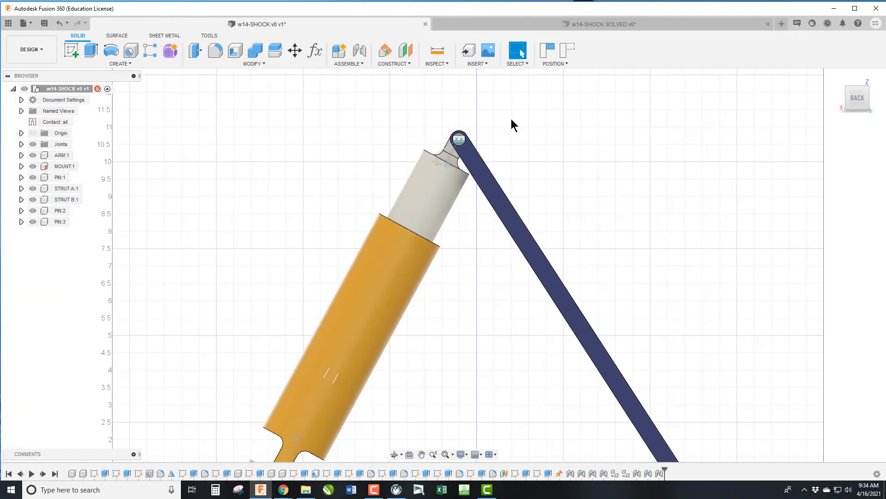
pyautogui.scroll(-2, 513, 125)
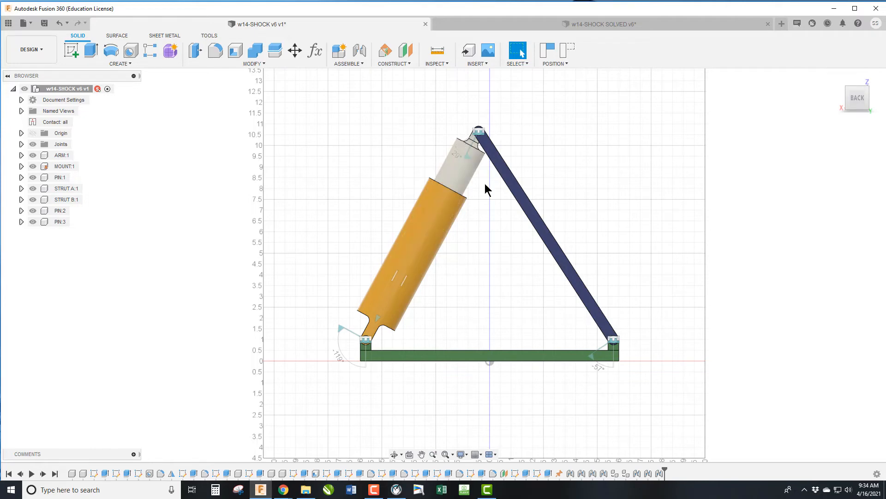
pyautogui.moveTo(470, 175); pyautogui.dragTo(487, 184)
# - Activate the STRUT A component to access its own modelling features
pyautogui.scroll(5, 485, 159)
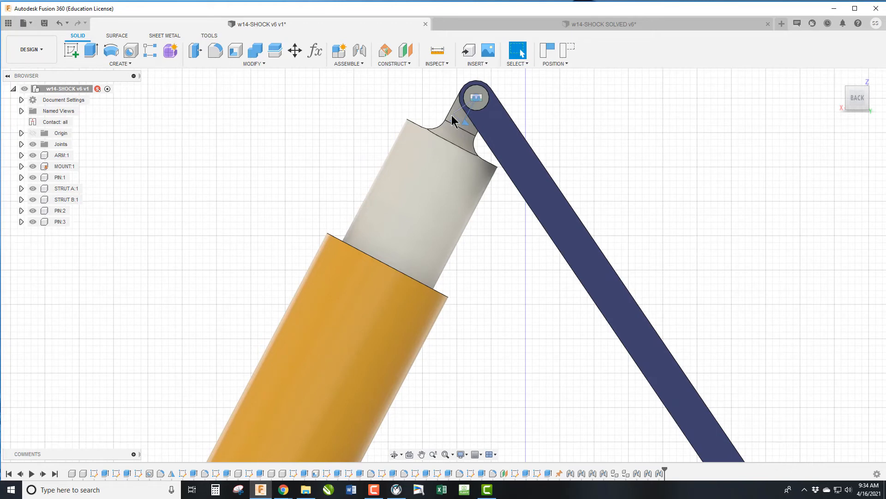
pyautogui.click(394, 188)
pyautogui.click(84, 188)
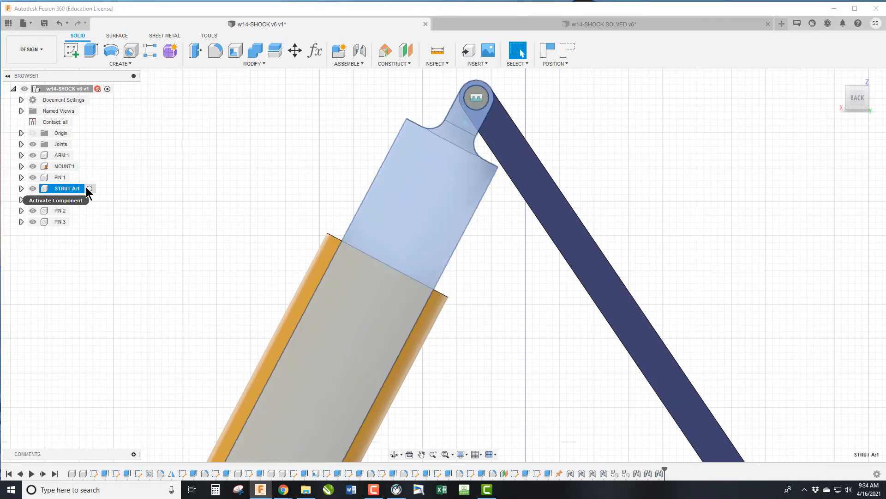
pyautogui.click(89, 189)
pyautogui.scroll(-3, 221, 167)
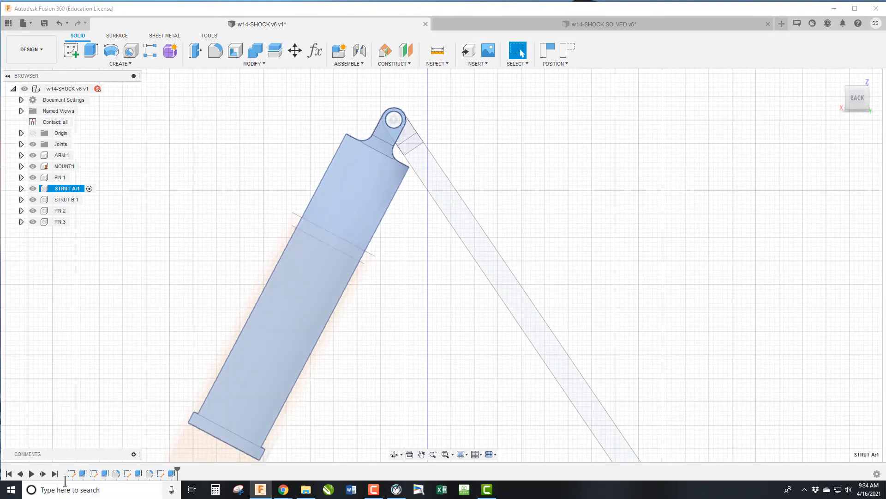
# - Find the extrusion that forms STRUT A's end lug and set its distance to 1.5 in
pyautogui.click(170, 474)
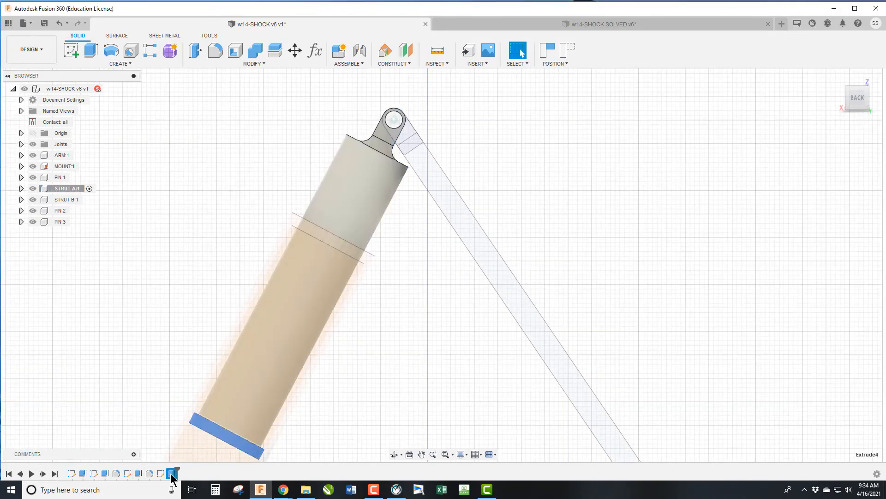
pyautogui.click(139, 474)
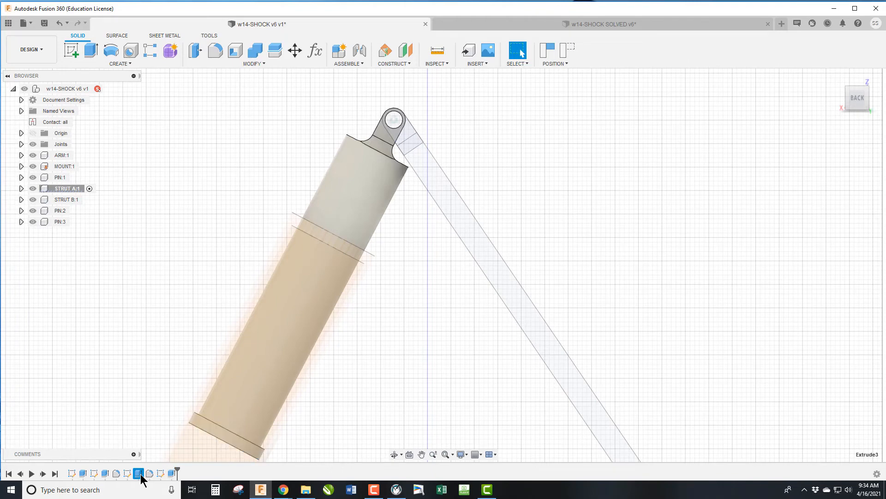
pyautogui.click(105, 473)
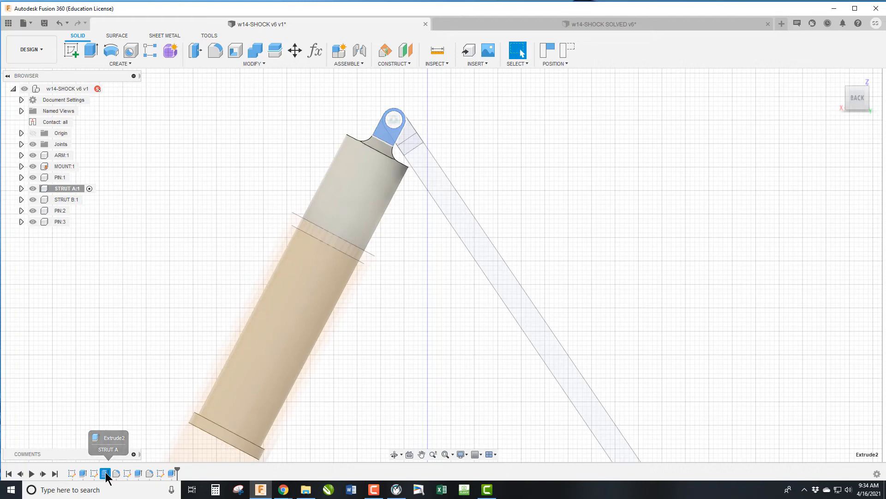
pyautogui.click(94, 474)
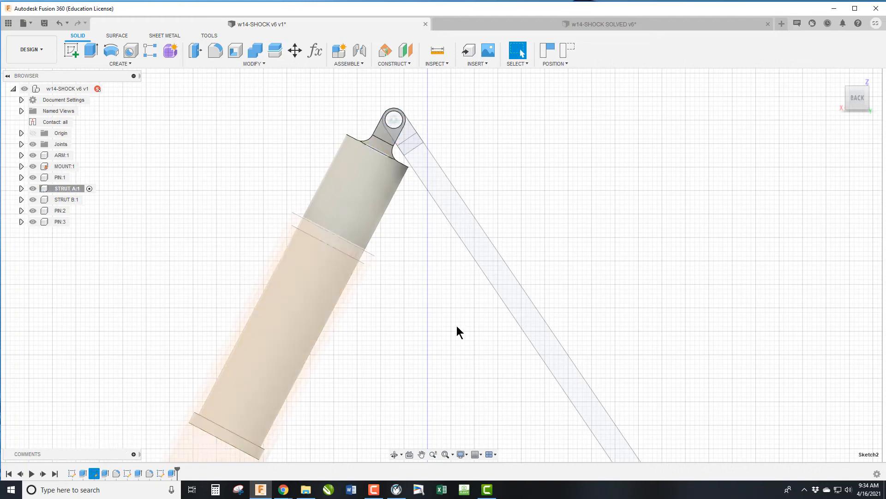
pyautogui.click(850, 114)
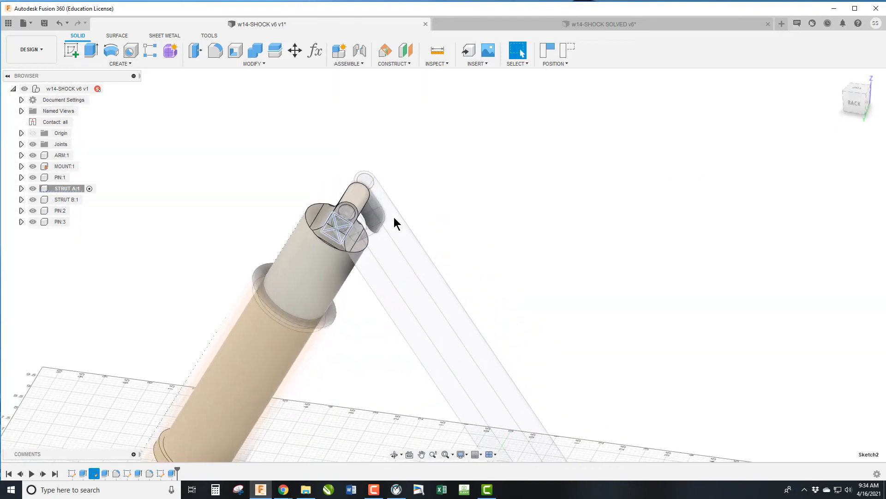
pyautogui.click(106, 474)
pyautogui.rightClick(105, 474)
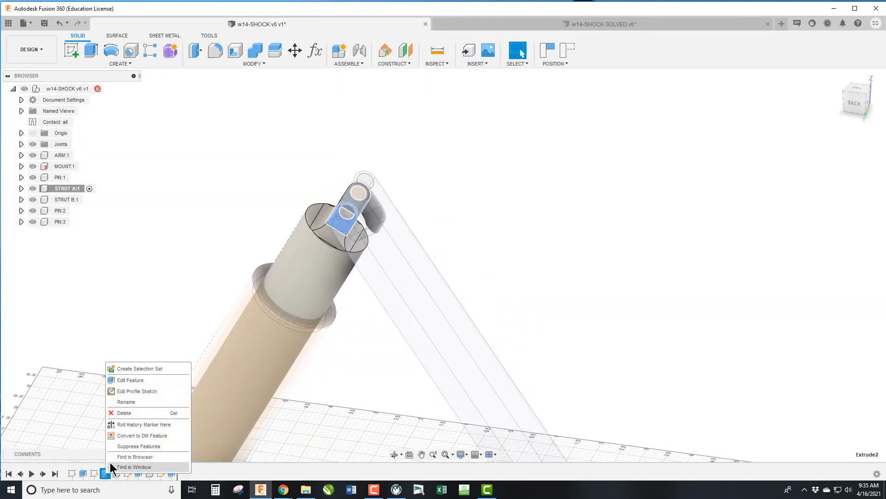
pyautogui.click(134, 380)
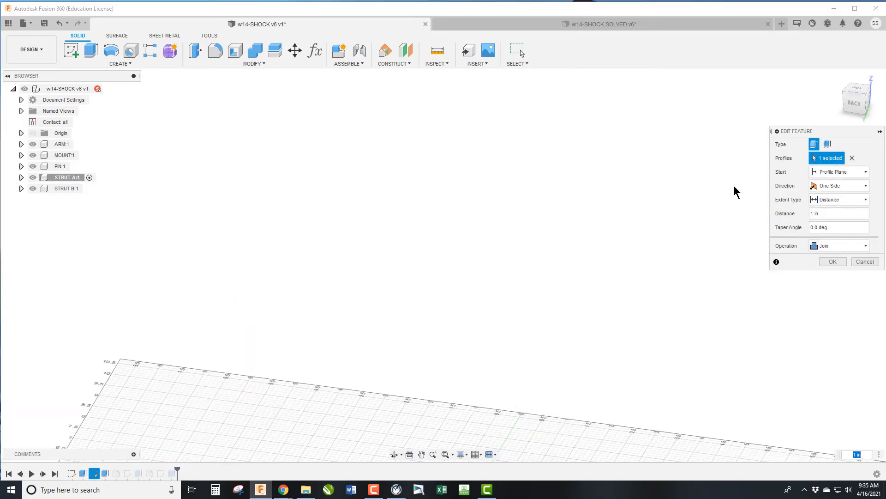
pyautogui.scroll(5, 732, 327)
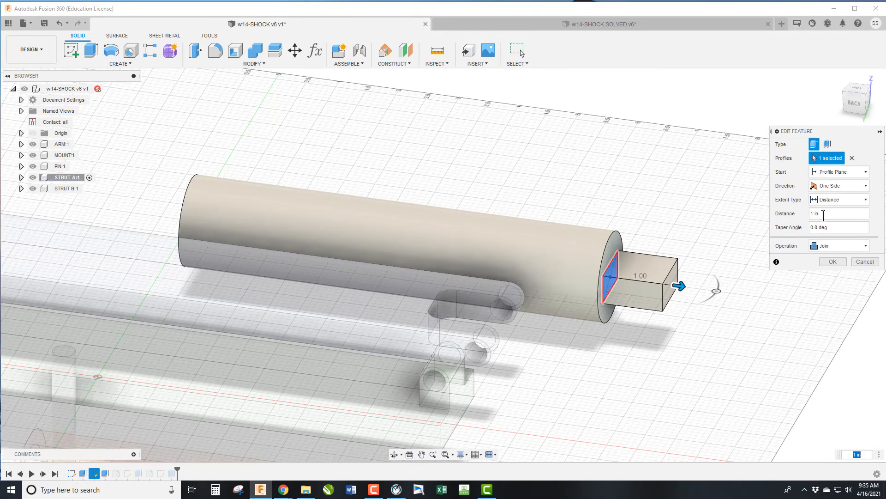
pyautogui.click(828, 216)
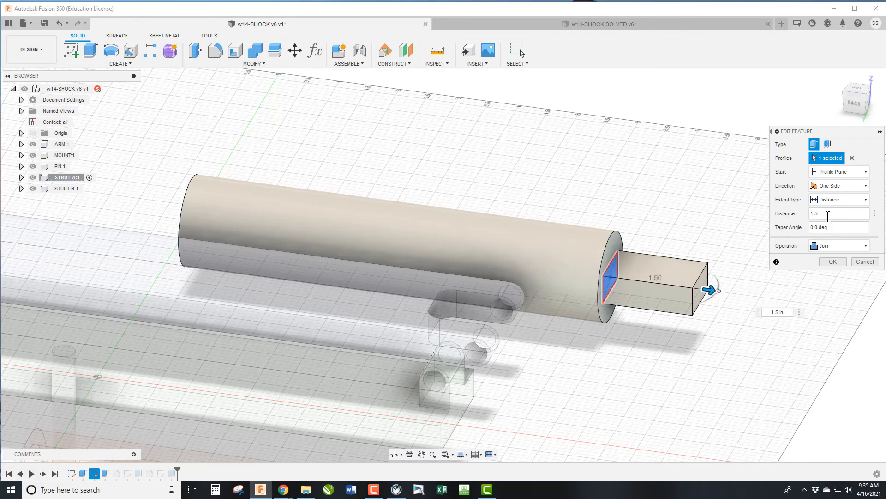
pyautogui.press('Return')
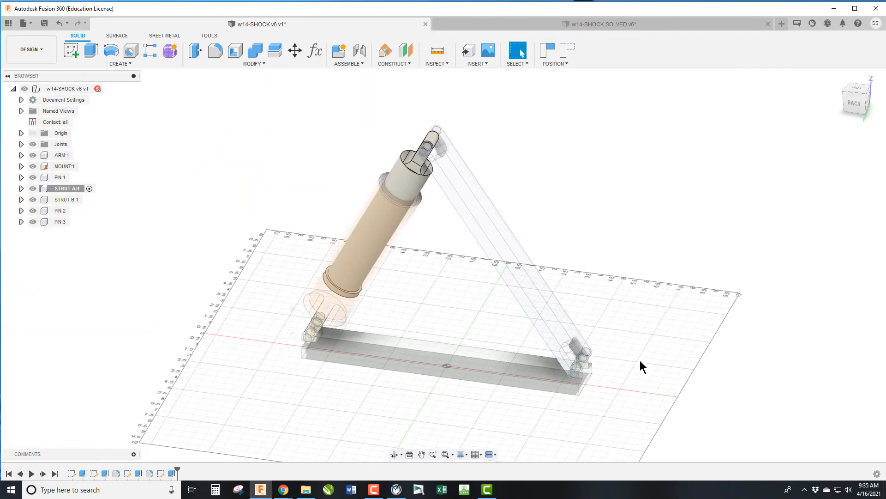
pyautogui.scroll(6, 438, 145)
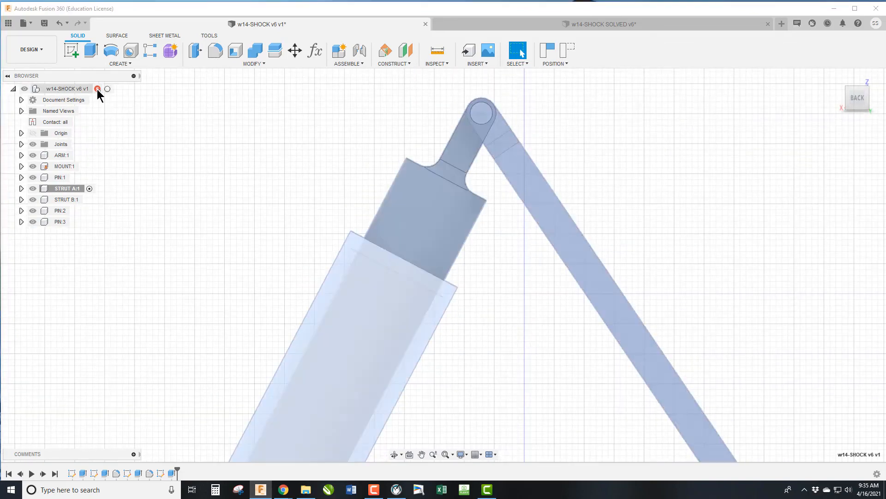
# - Activate the top-level assembly and move the ARM and STRUT A through their travel to test the clearance at the lengthened lug
pyautogui.click(108, 88)
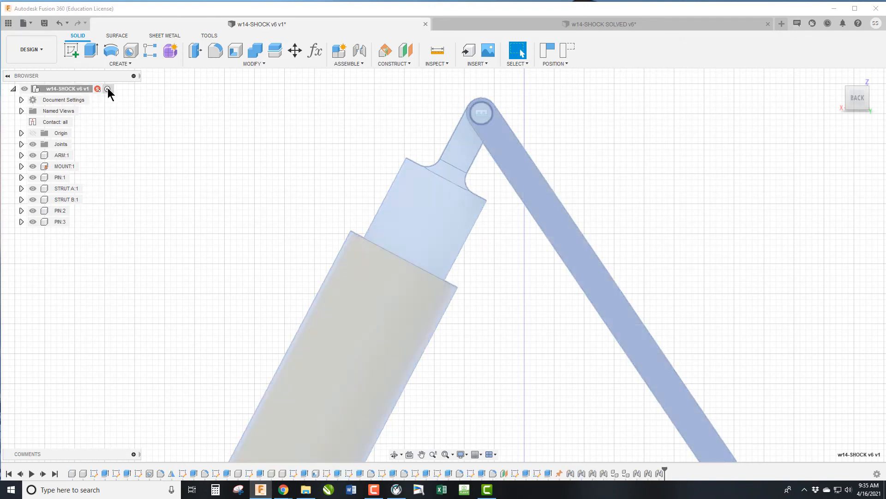
pyautogui.scroll(-2, 228, 185)
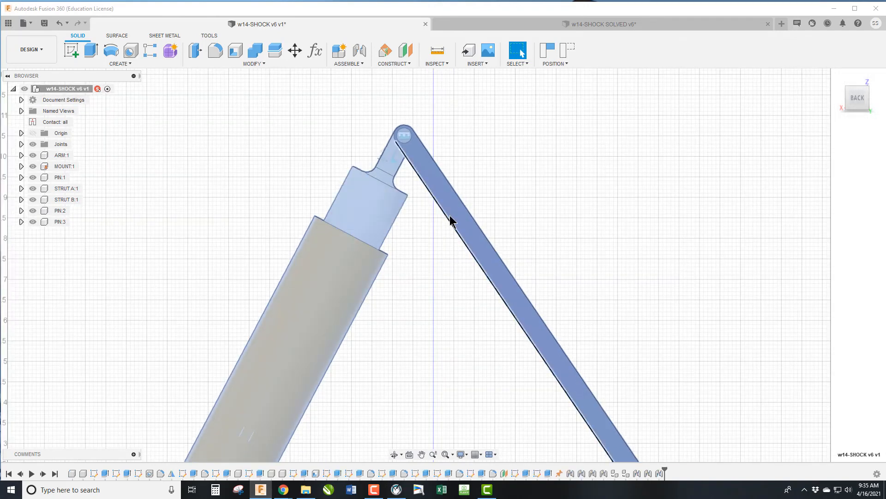
pyautogui.moveTo(461, 216); pyautogui.dragTo(688, 163)
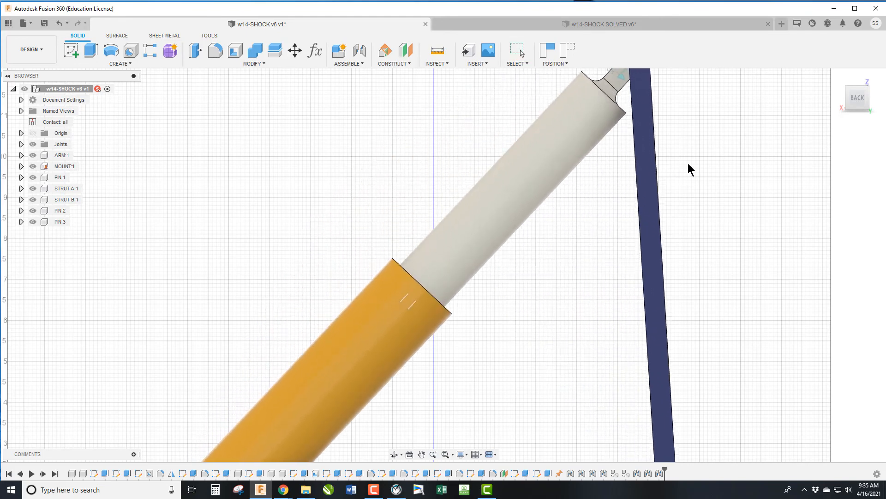
pyautogui.scroll(-2, 363, 294)
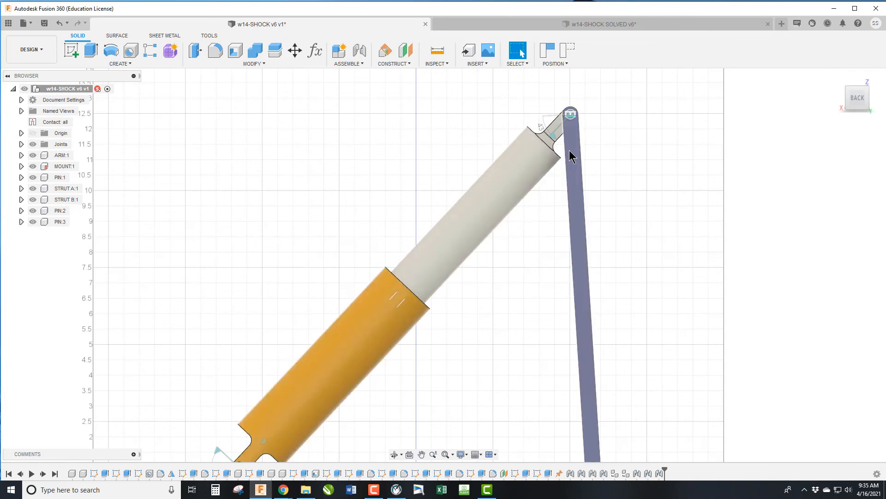
pyautogui.scroll(5, 565, 139)
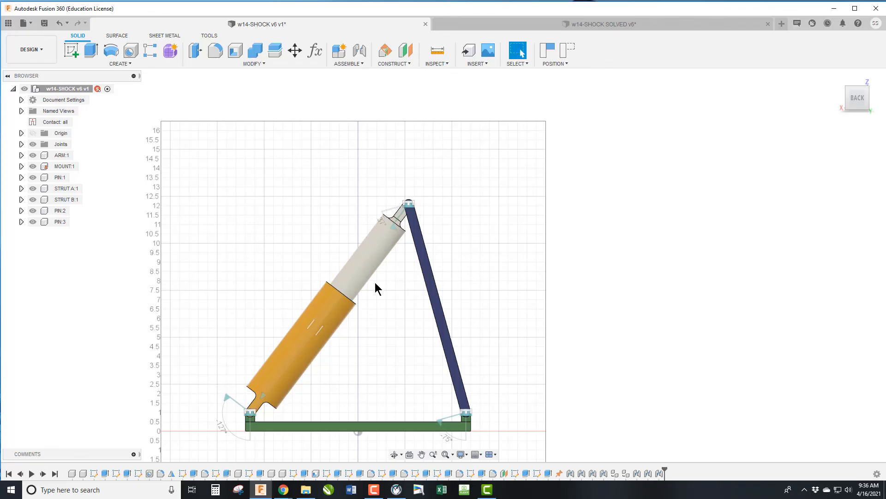
pyautogui.moveTo(331, 304); pyautogui.dragTo(372, 234)
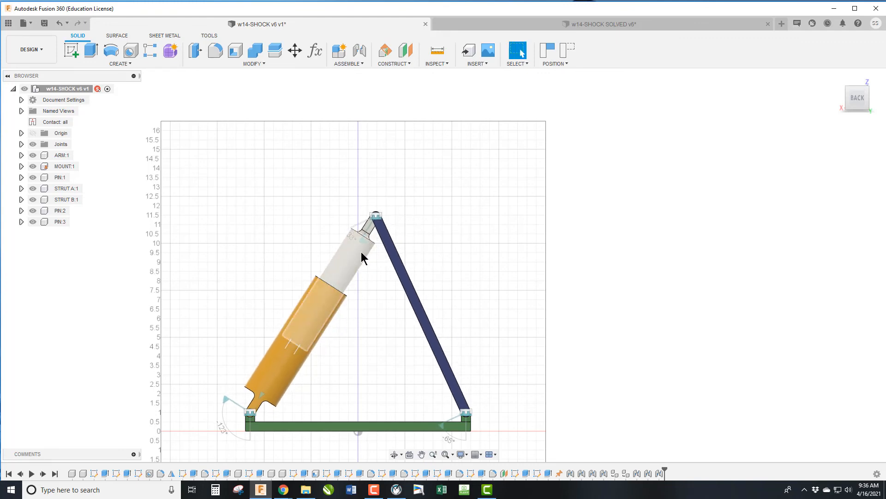